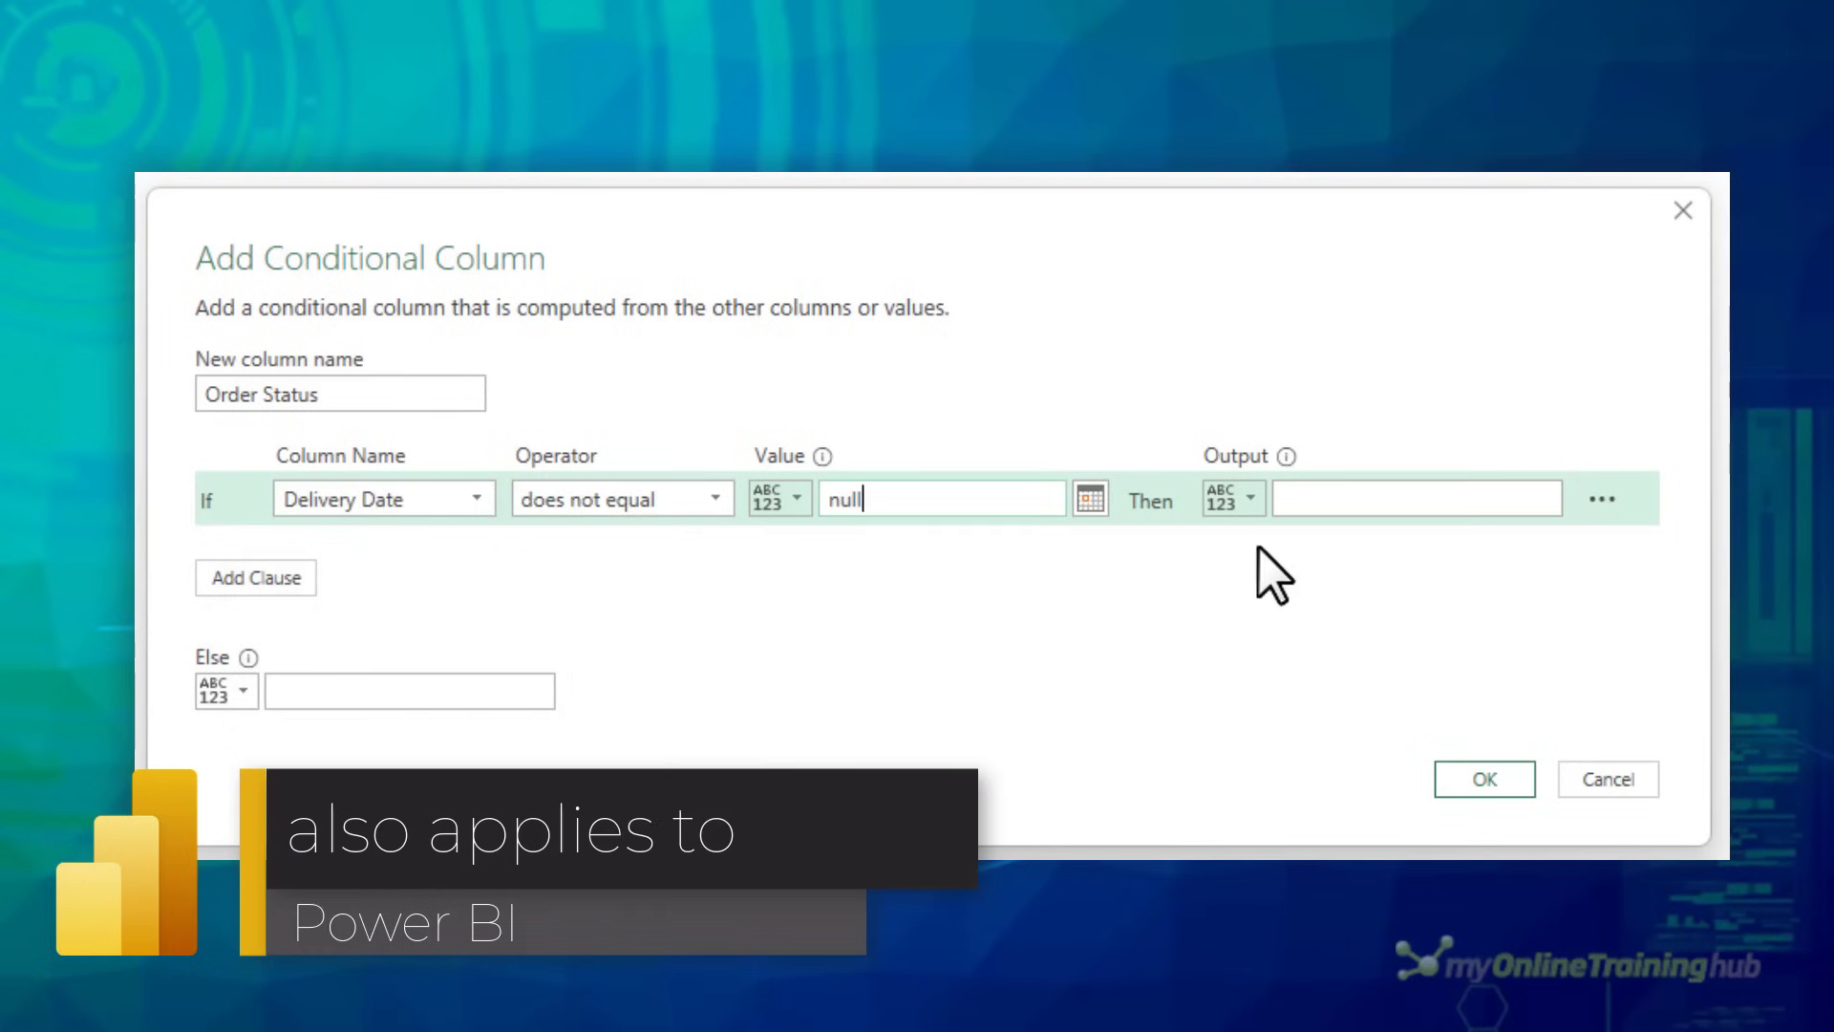
text(Completed)
- Finish the earlier formula entries and start a new Conditional Column
key(Tab)
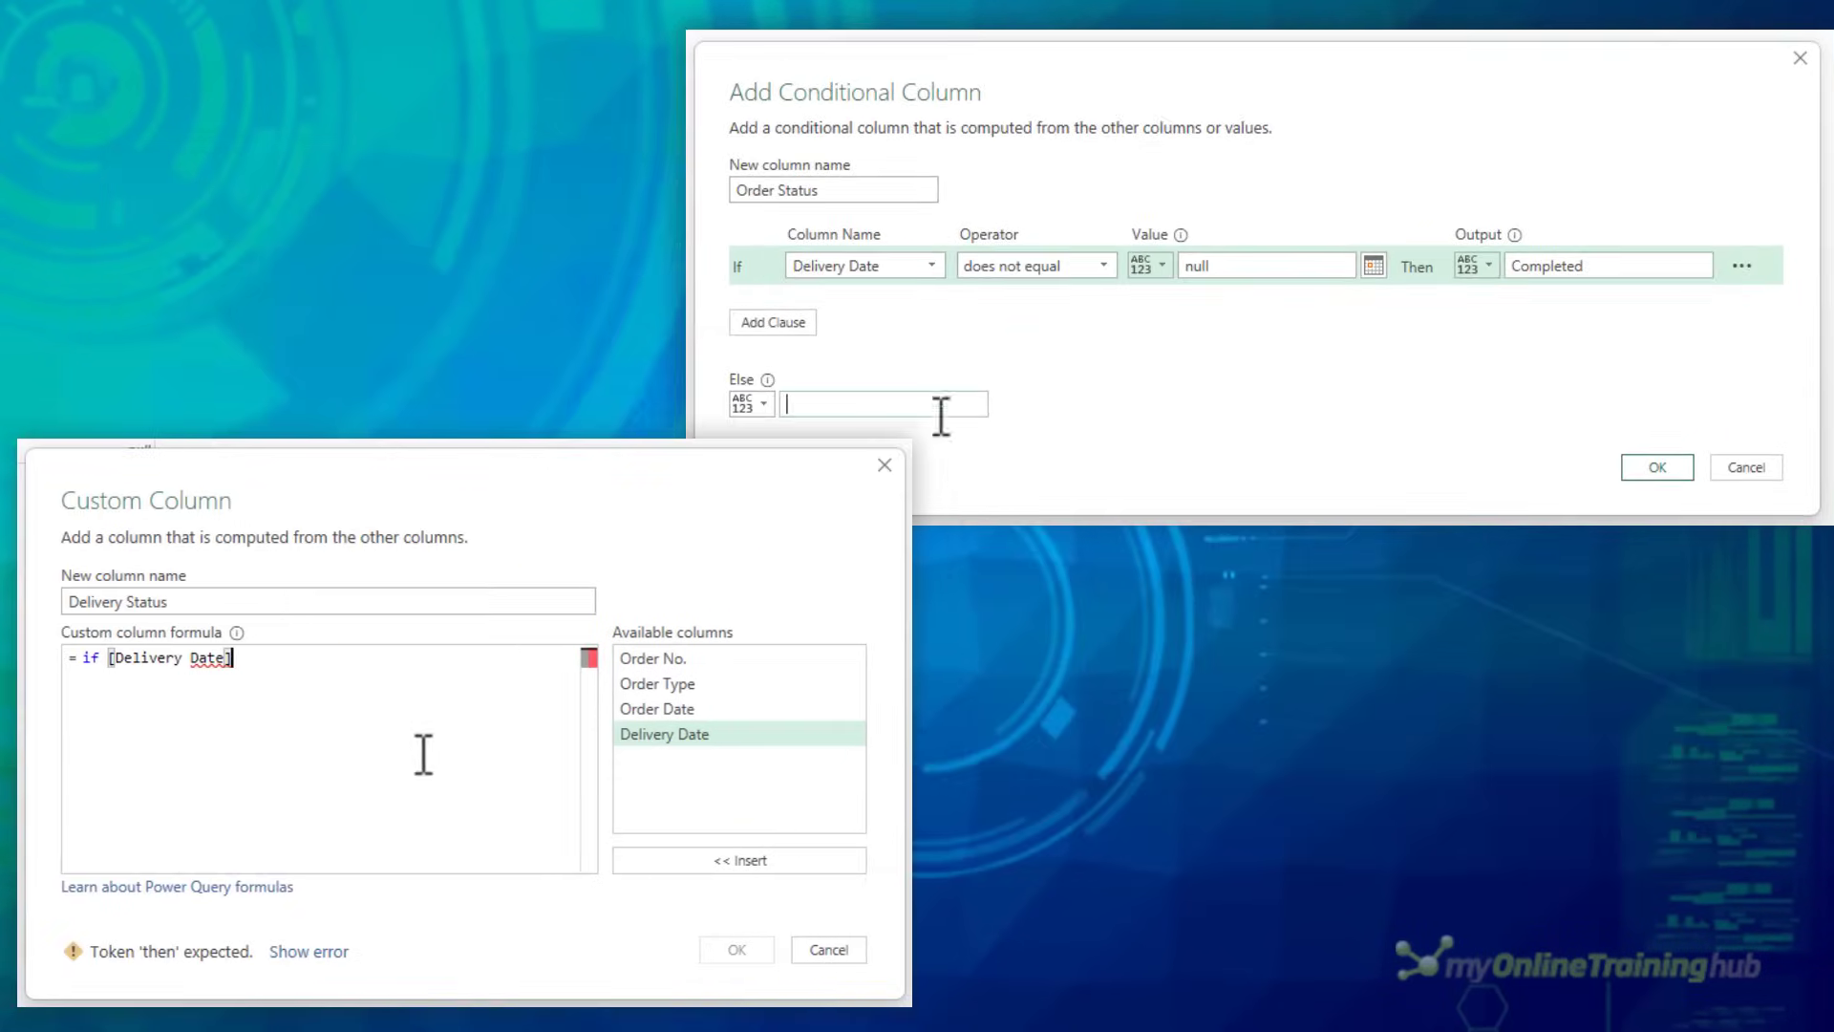
text(null <> )
text(null or)
double_click(701, 684)
text(="In Store Pick)
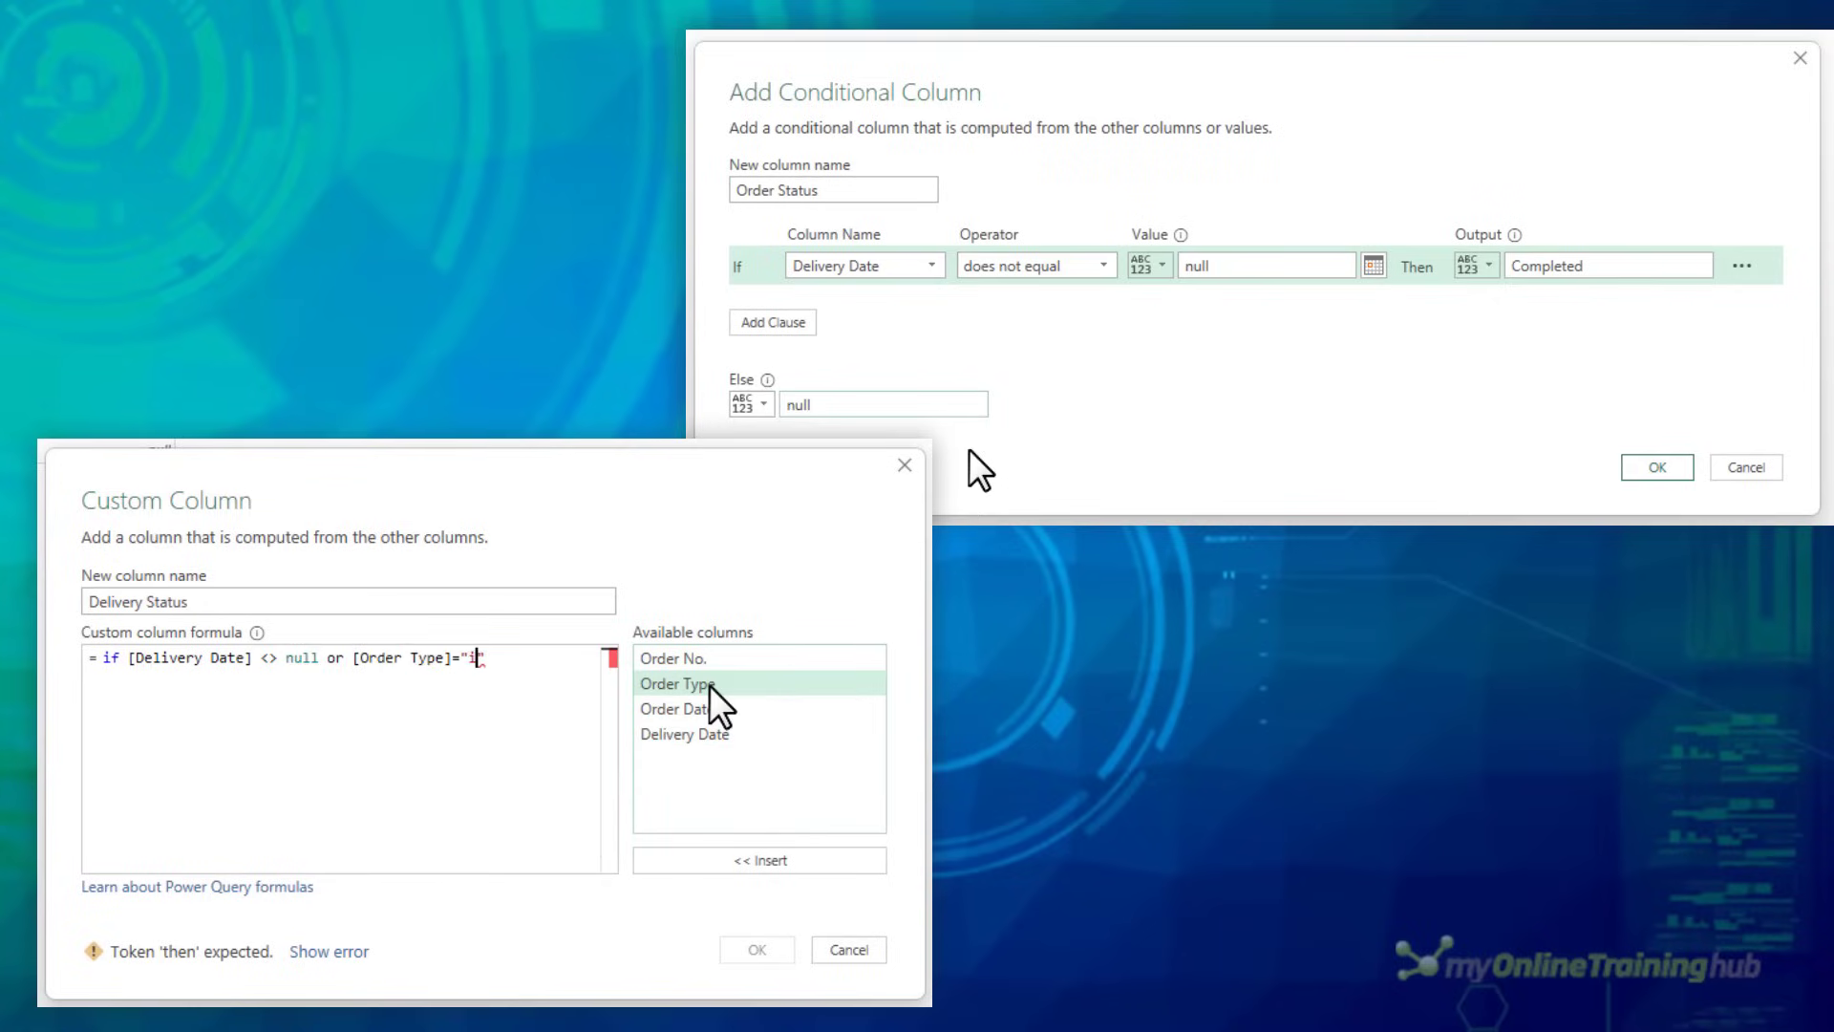
text(up" then "Completed" else nu)
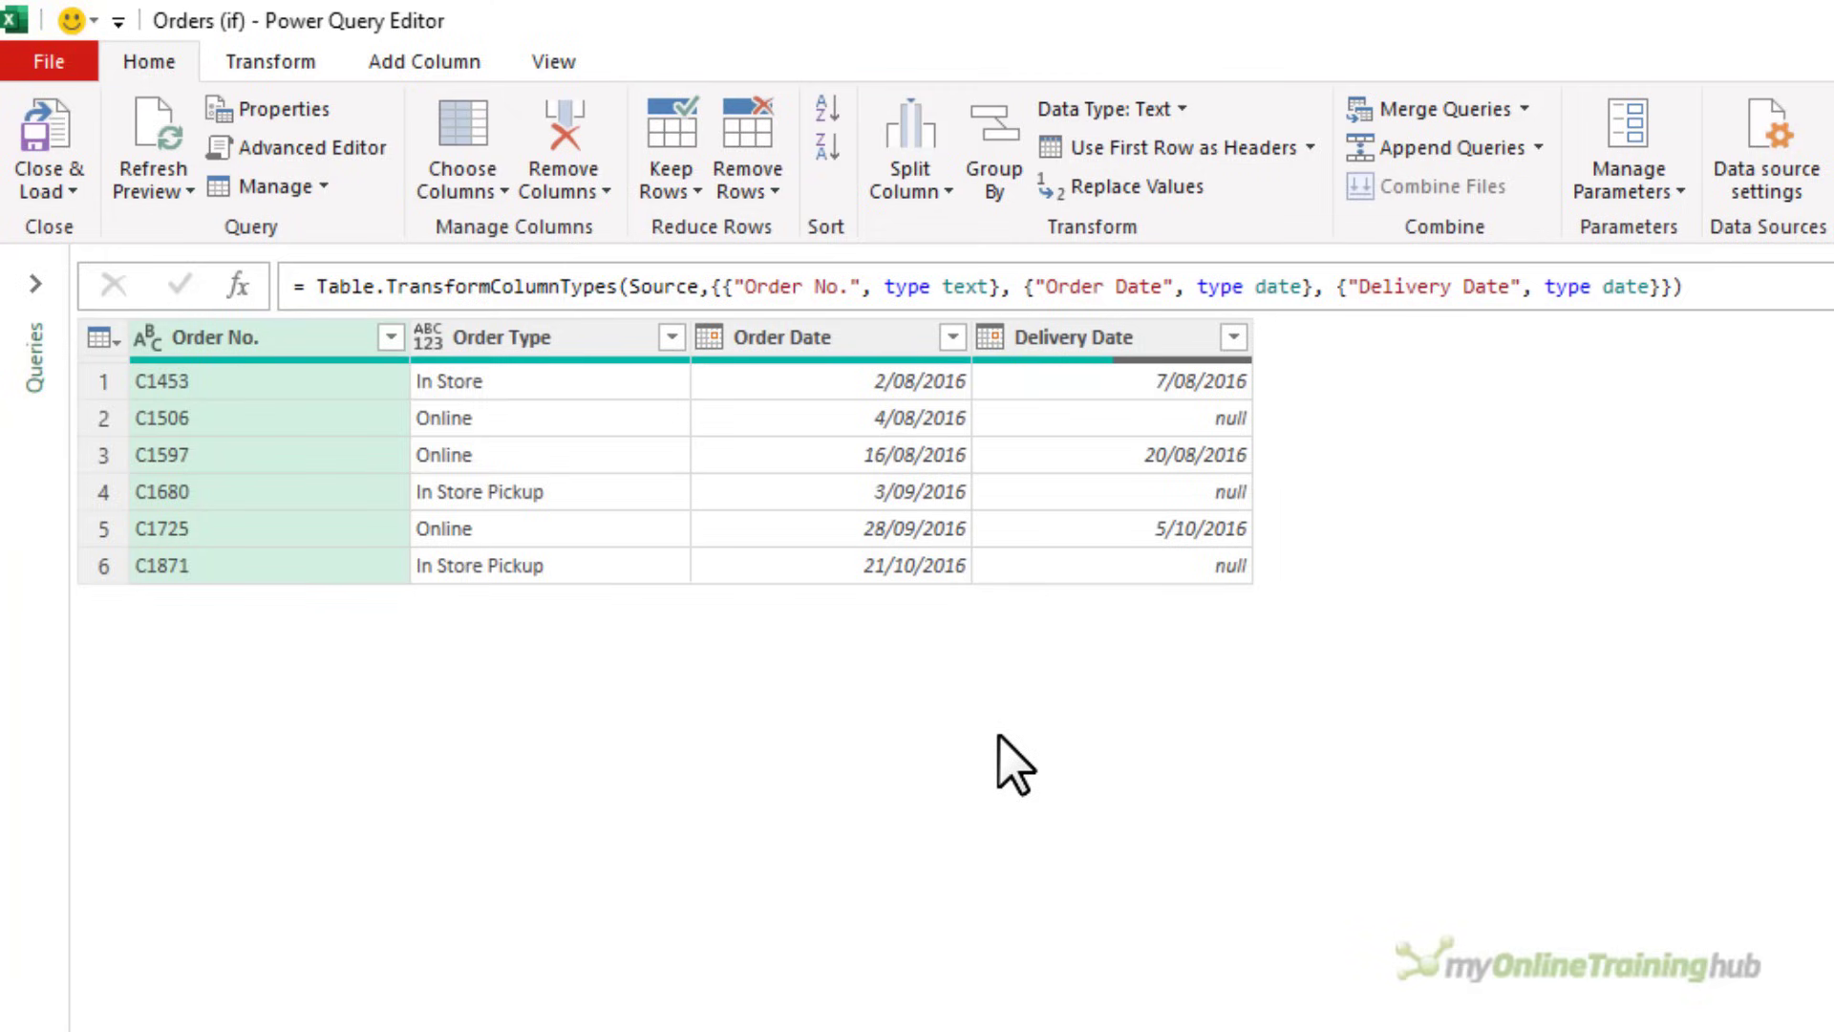
click(457, 65)
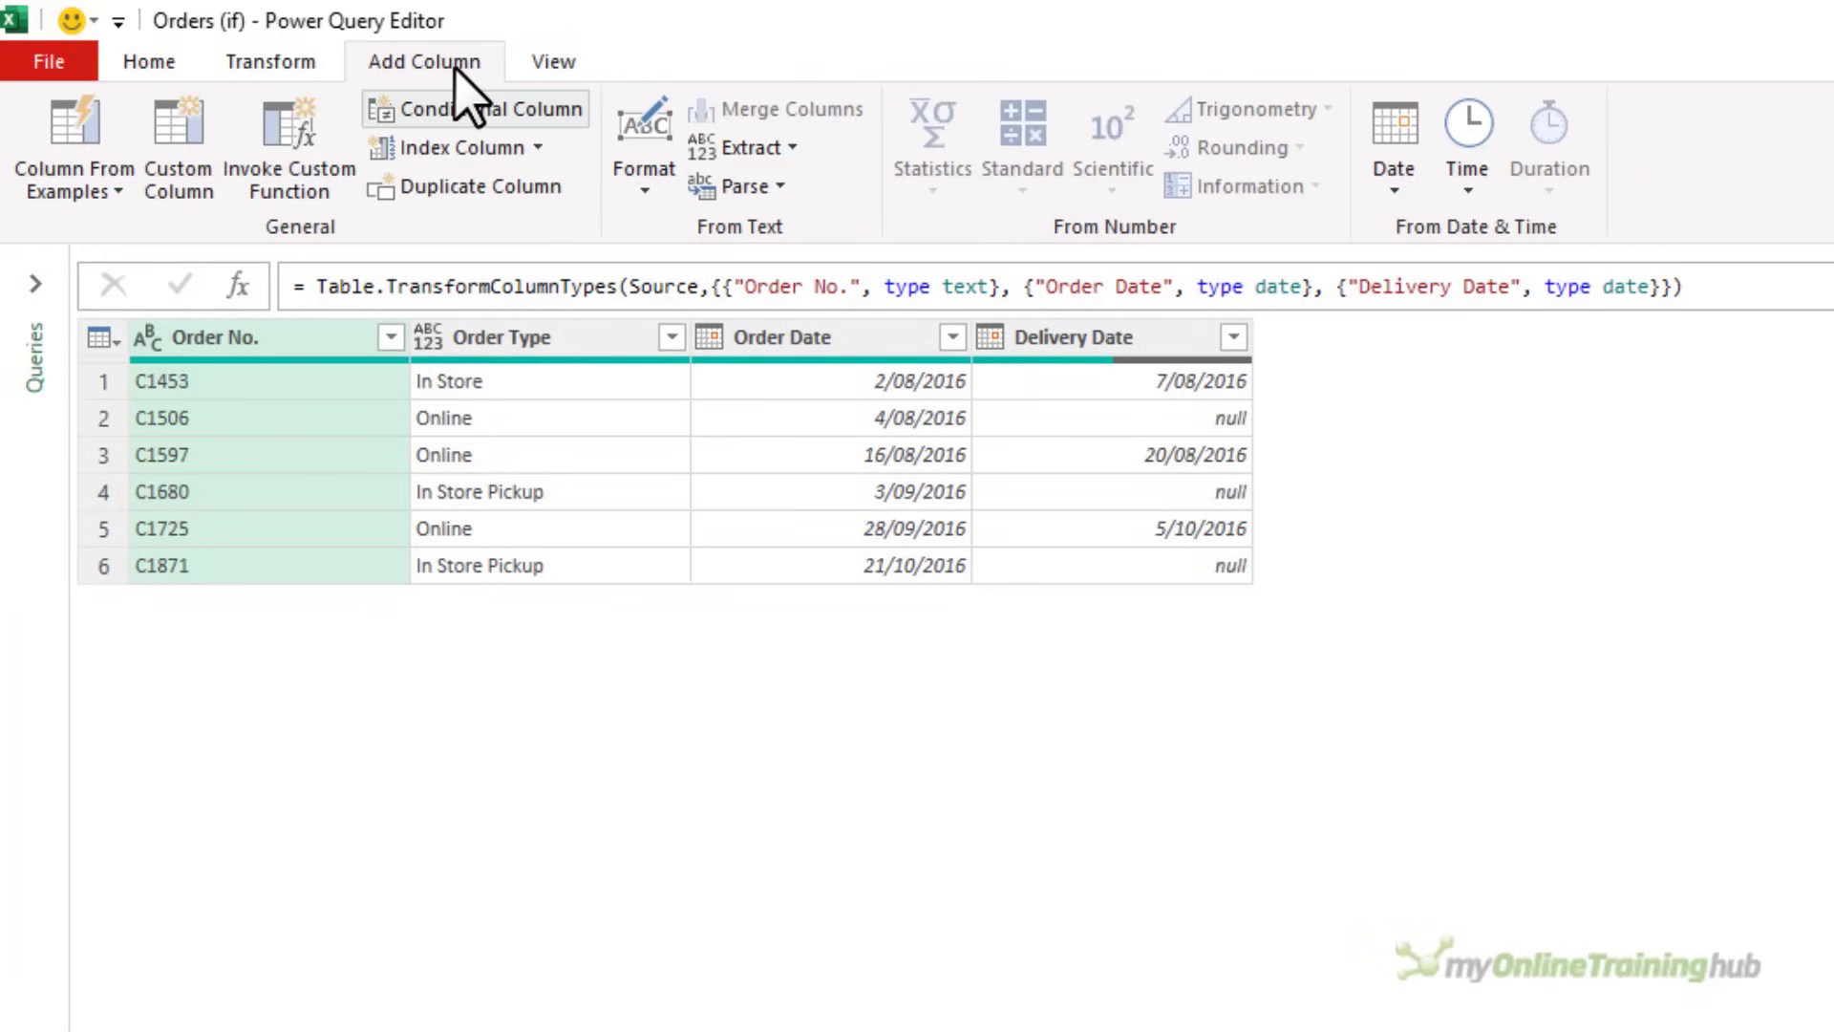
click(474, 115)
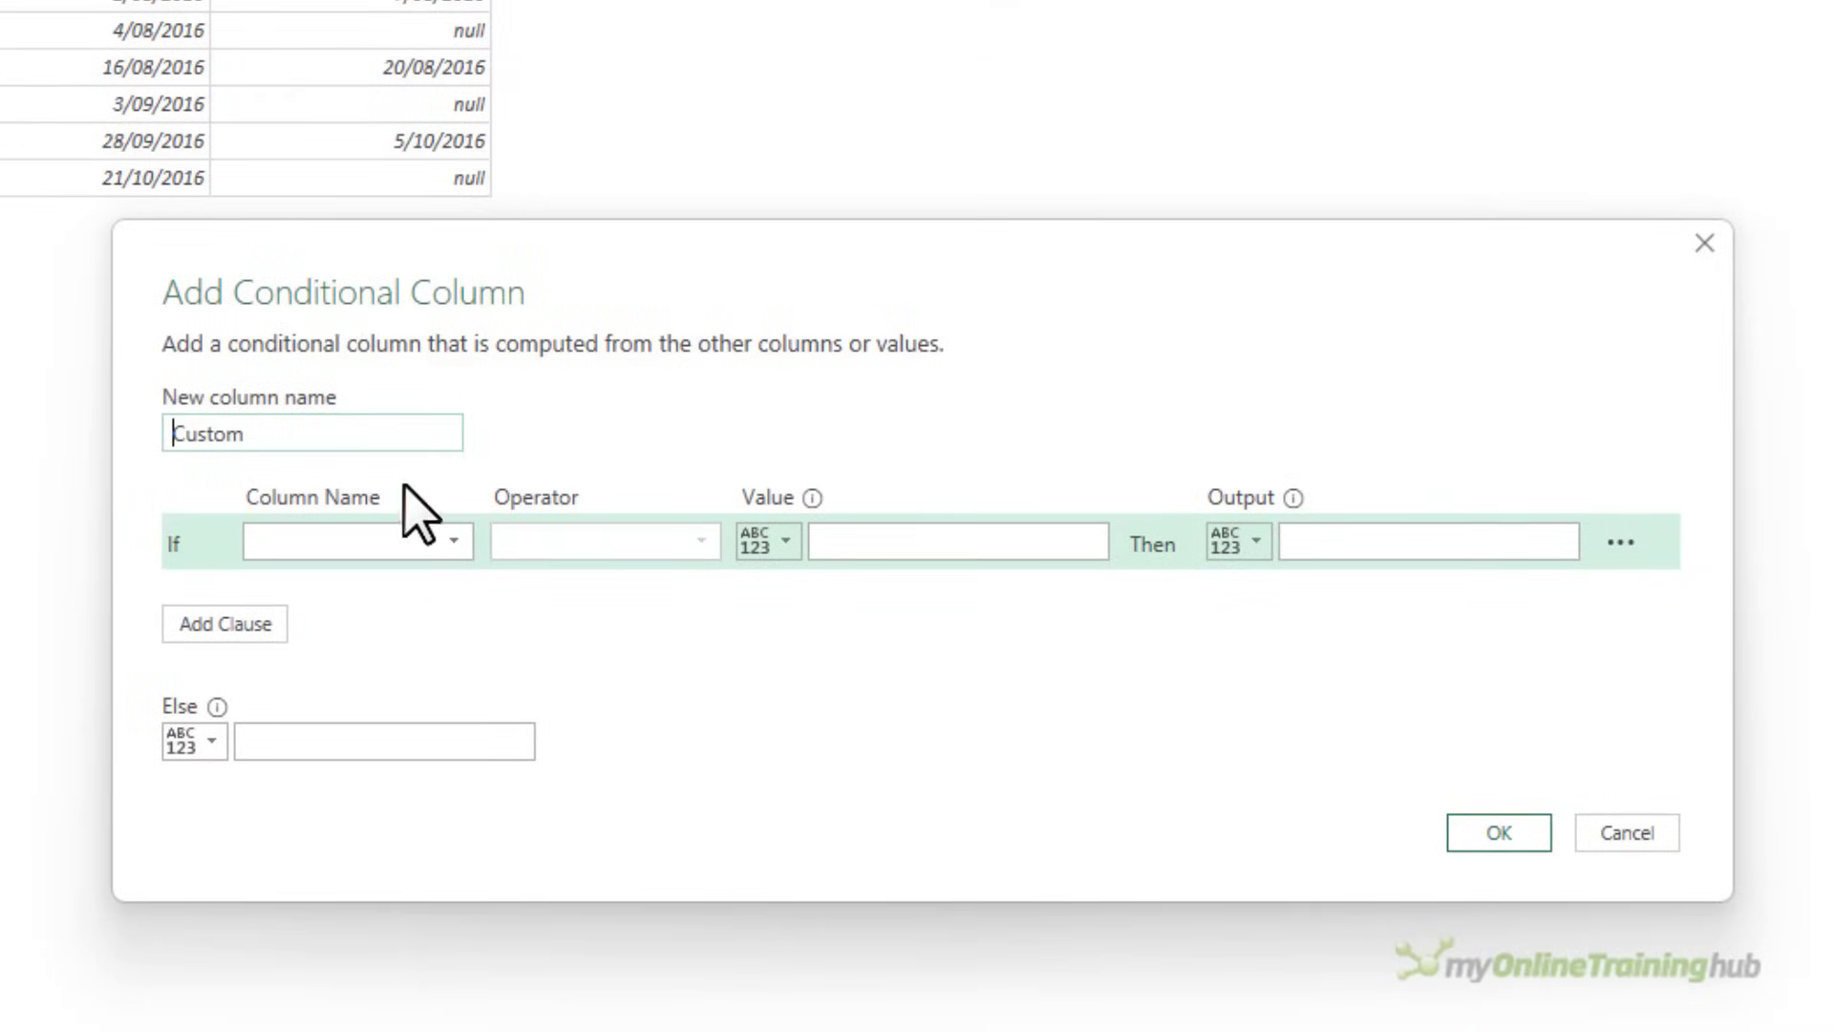
- Name the column Order Status and test whether Delivery Date does not equal null
drag(319, 433, 163, 433)
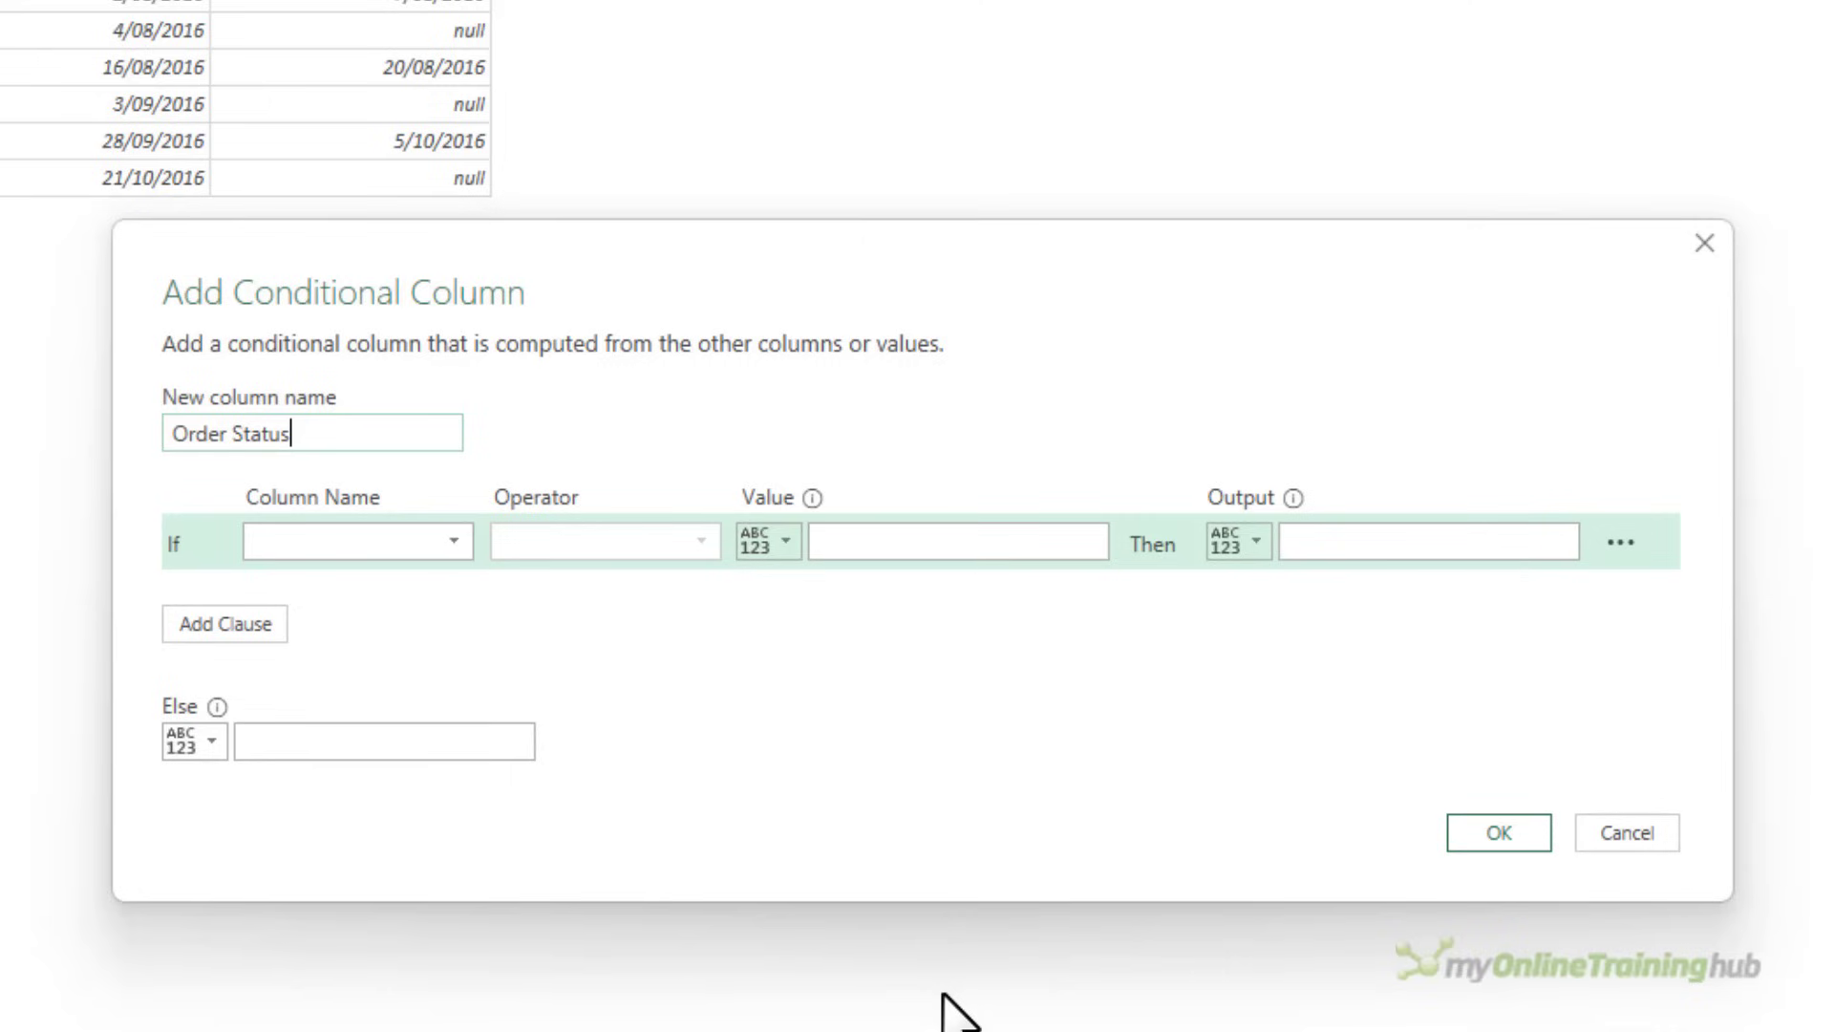
click(457, 542)
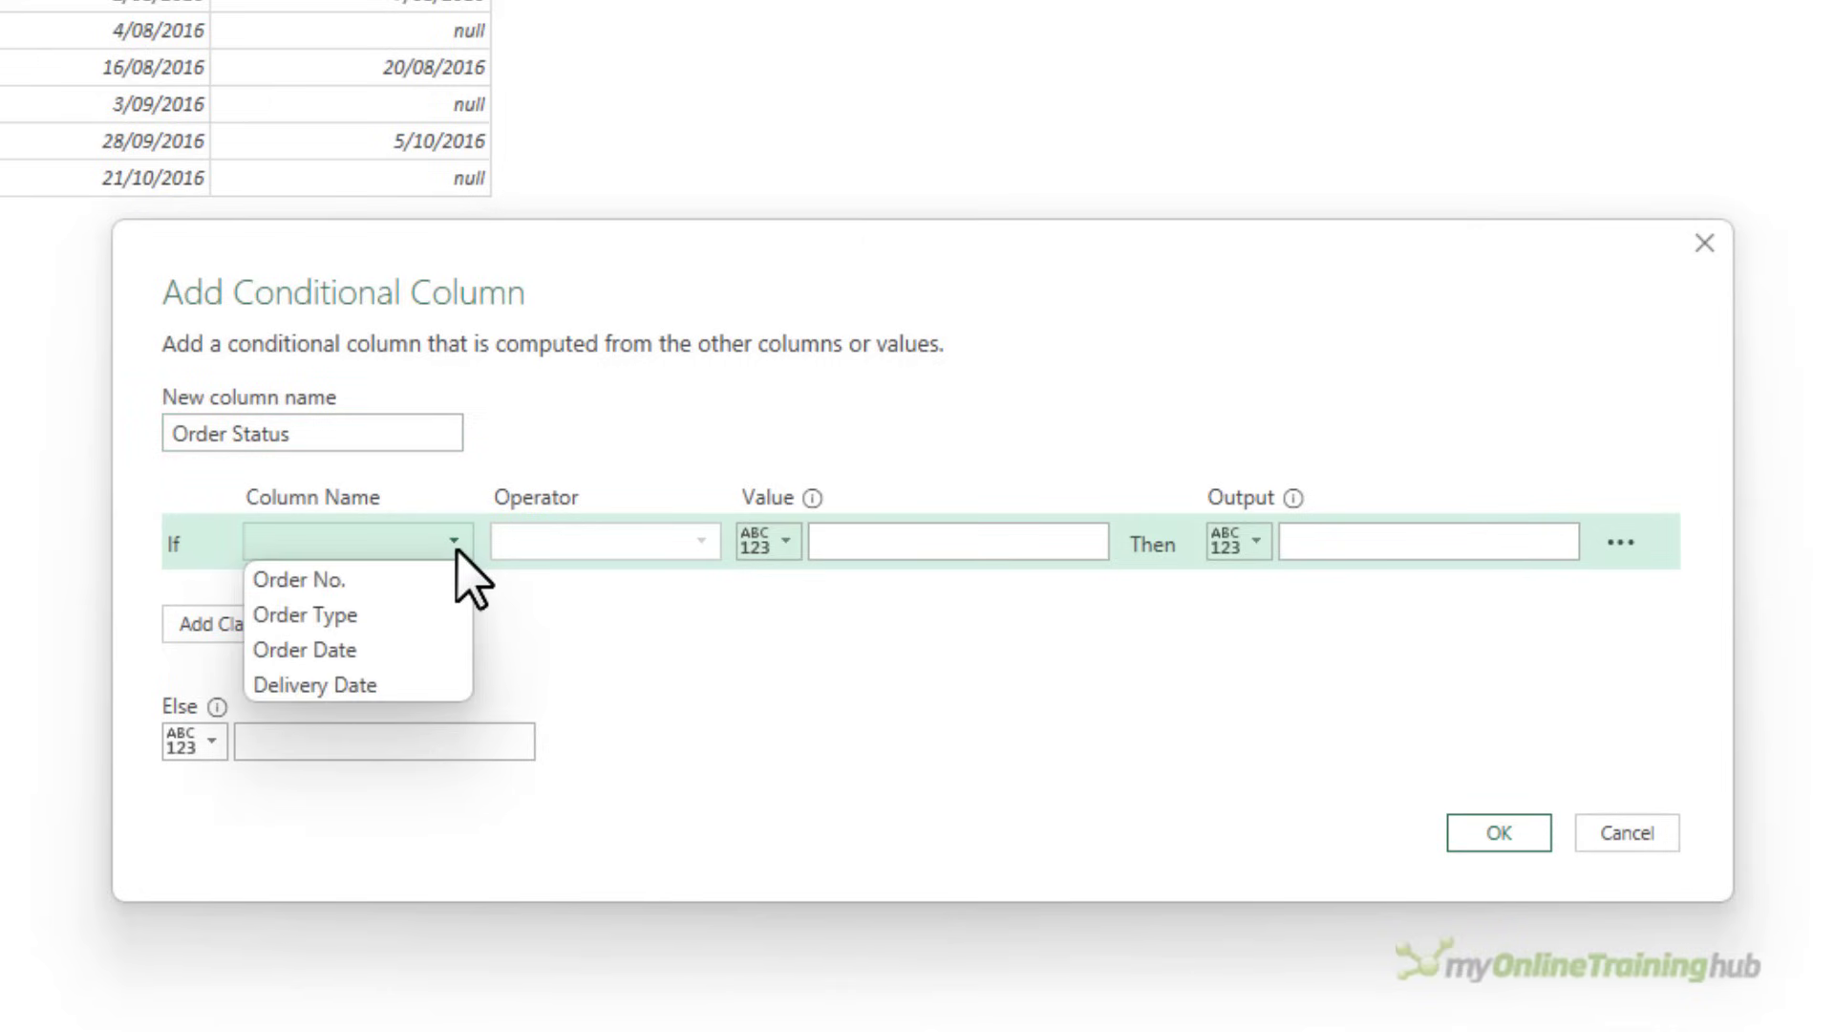
click(401, 685)
click(592, 544)
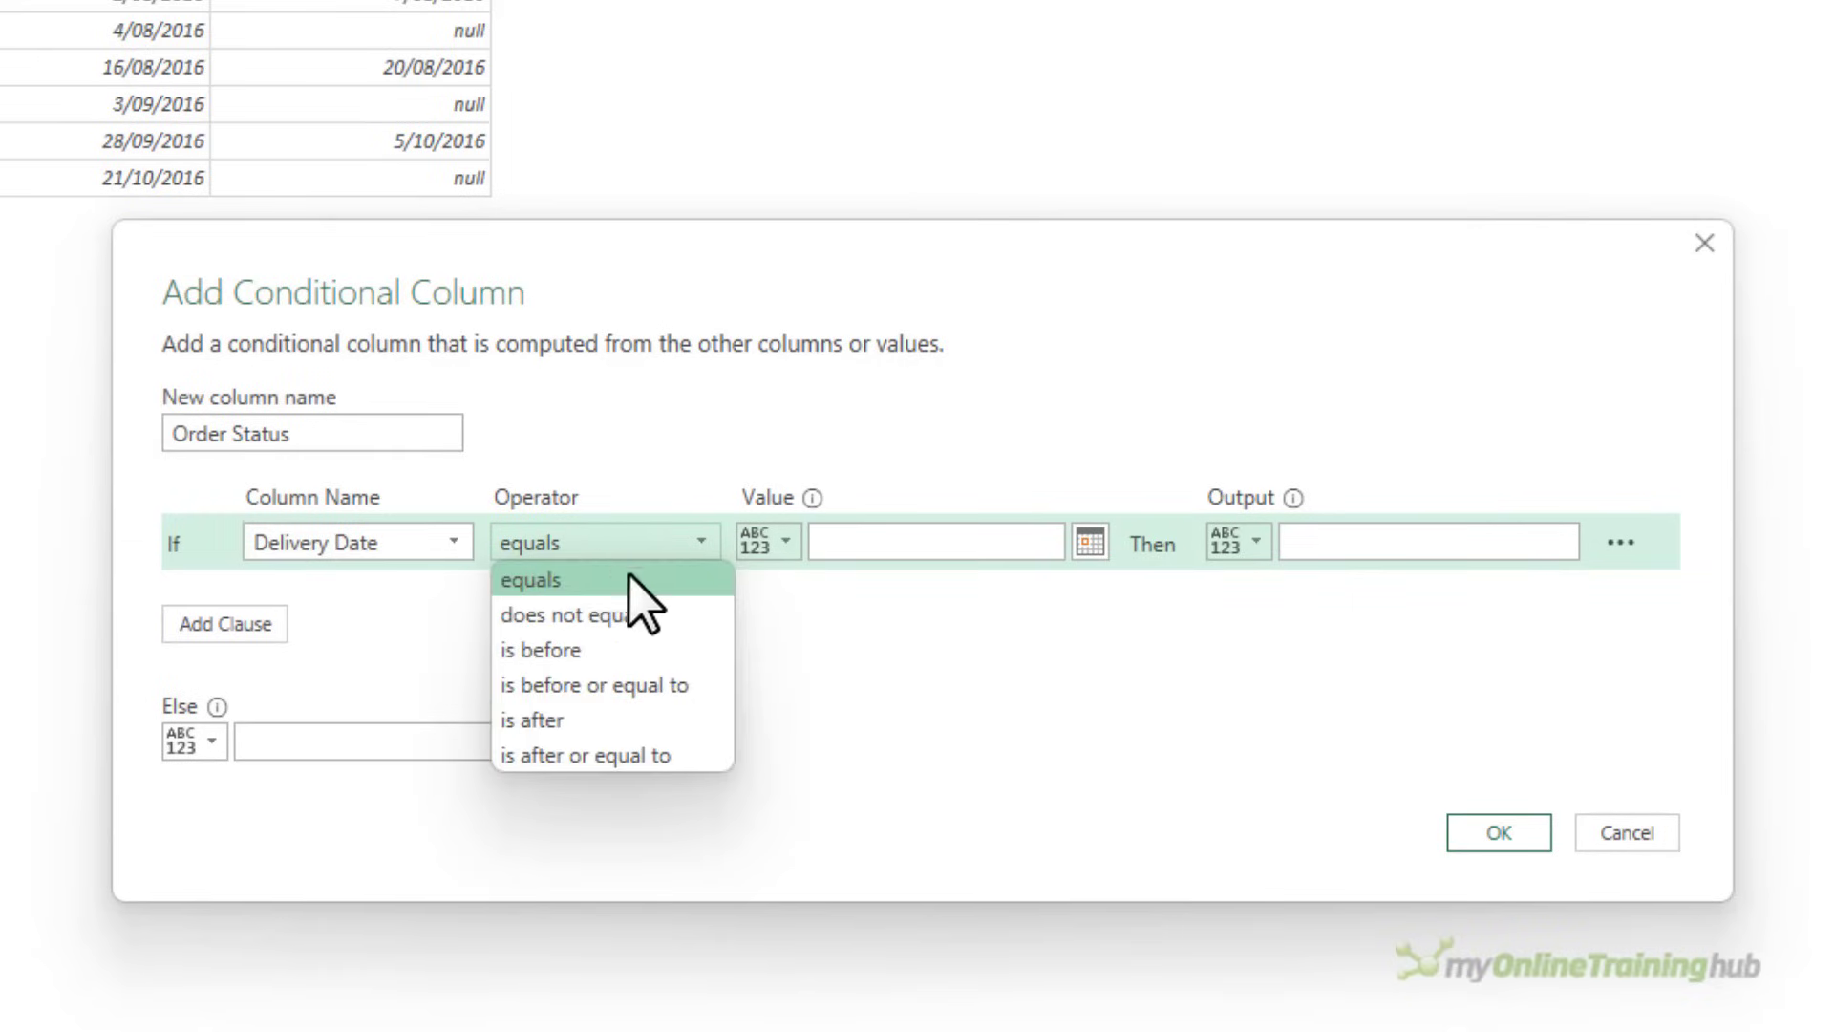
click(689, 616)
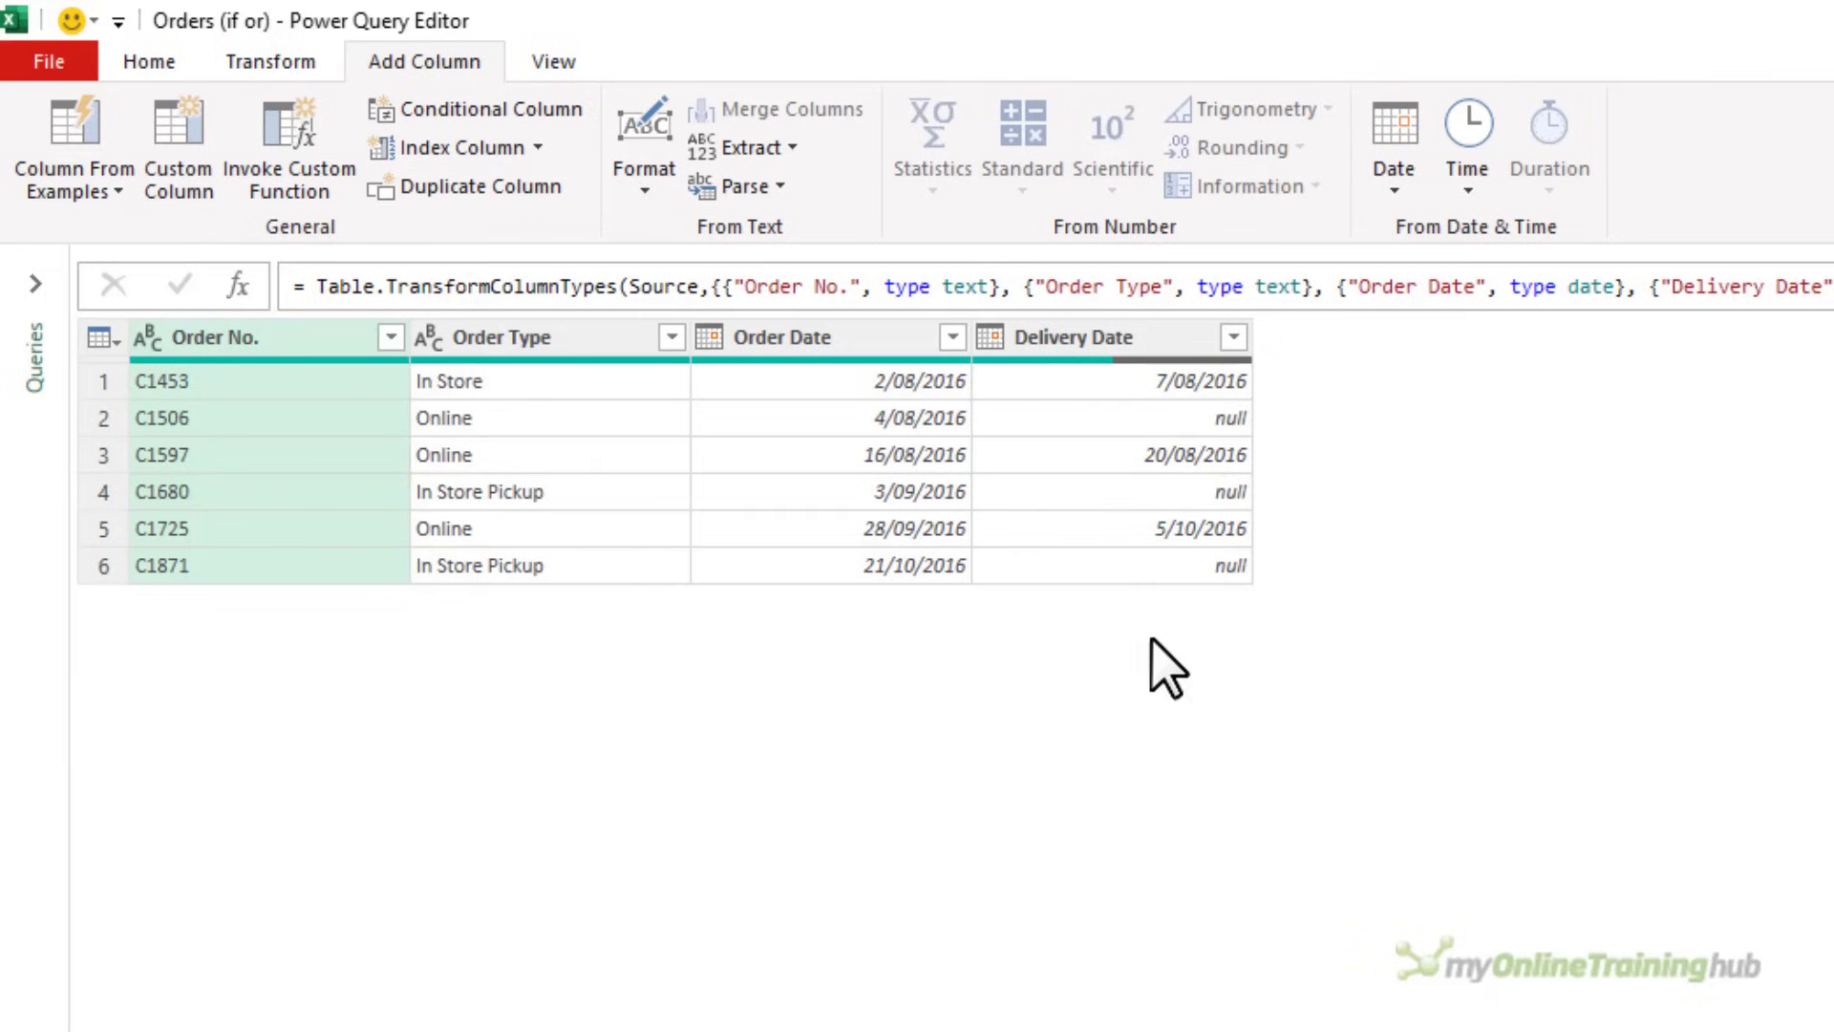
- Add a Delivery Status custom column: Completed if Delivery Date isn't null or Order Type is In Store Pickup, else null
click(165, 198)
text(Delivery Status)
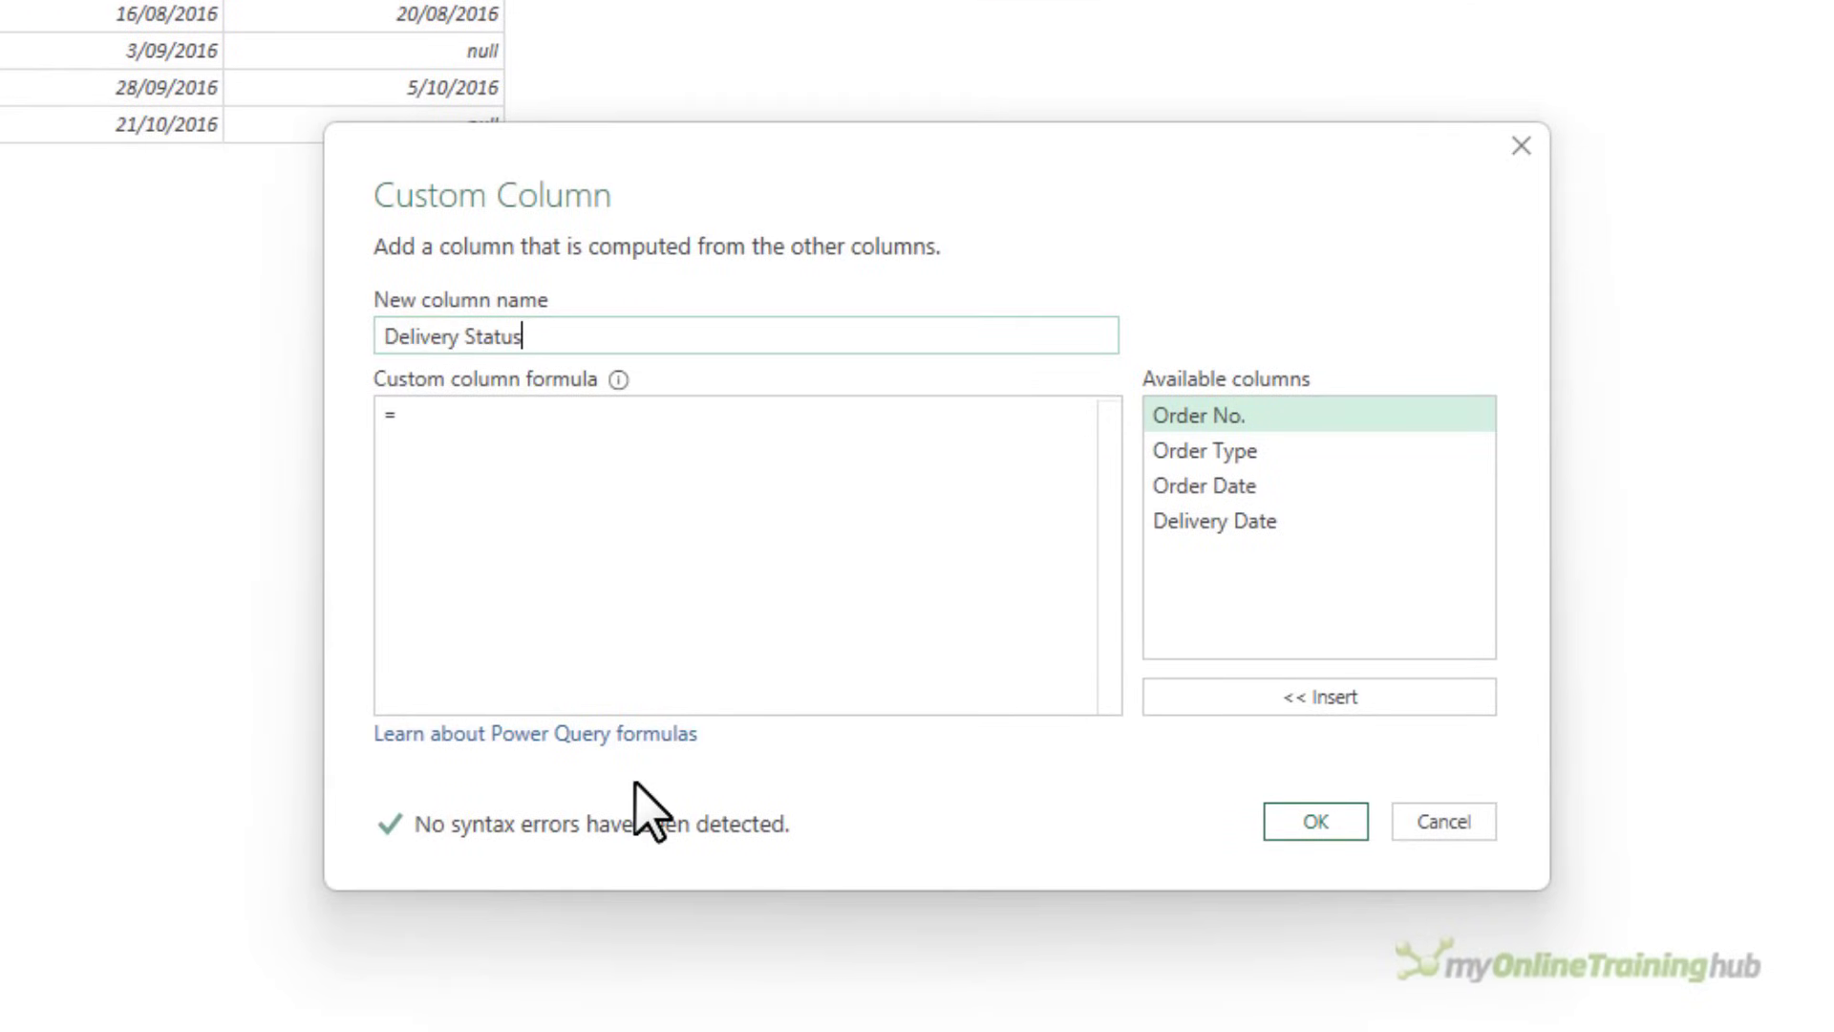
key(Tab)
click(531, 430)
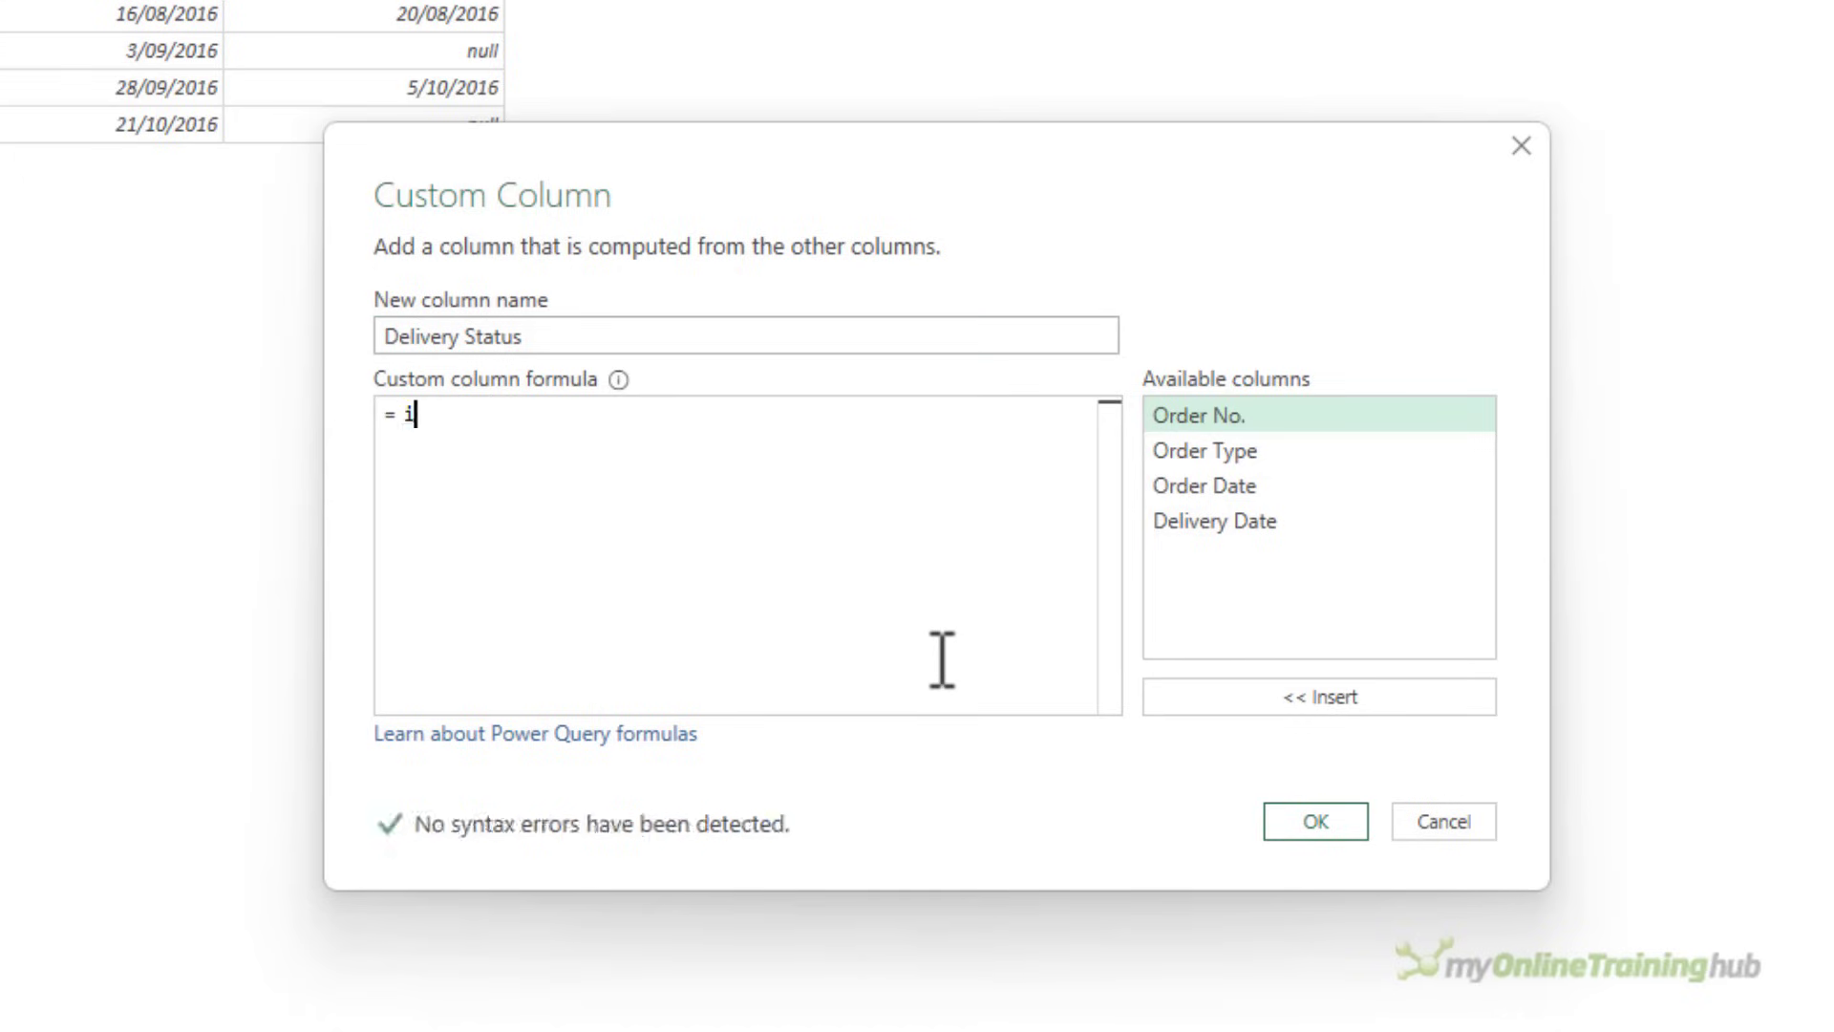
text(if)
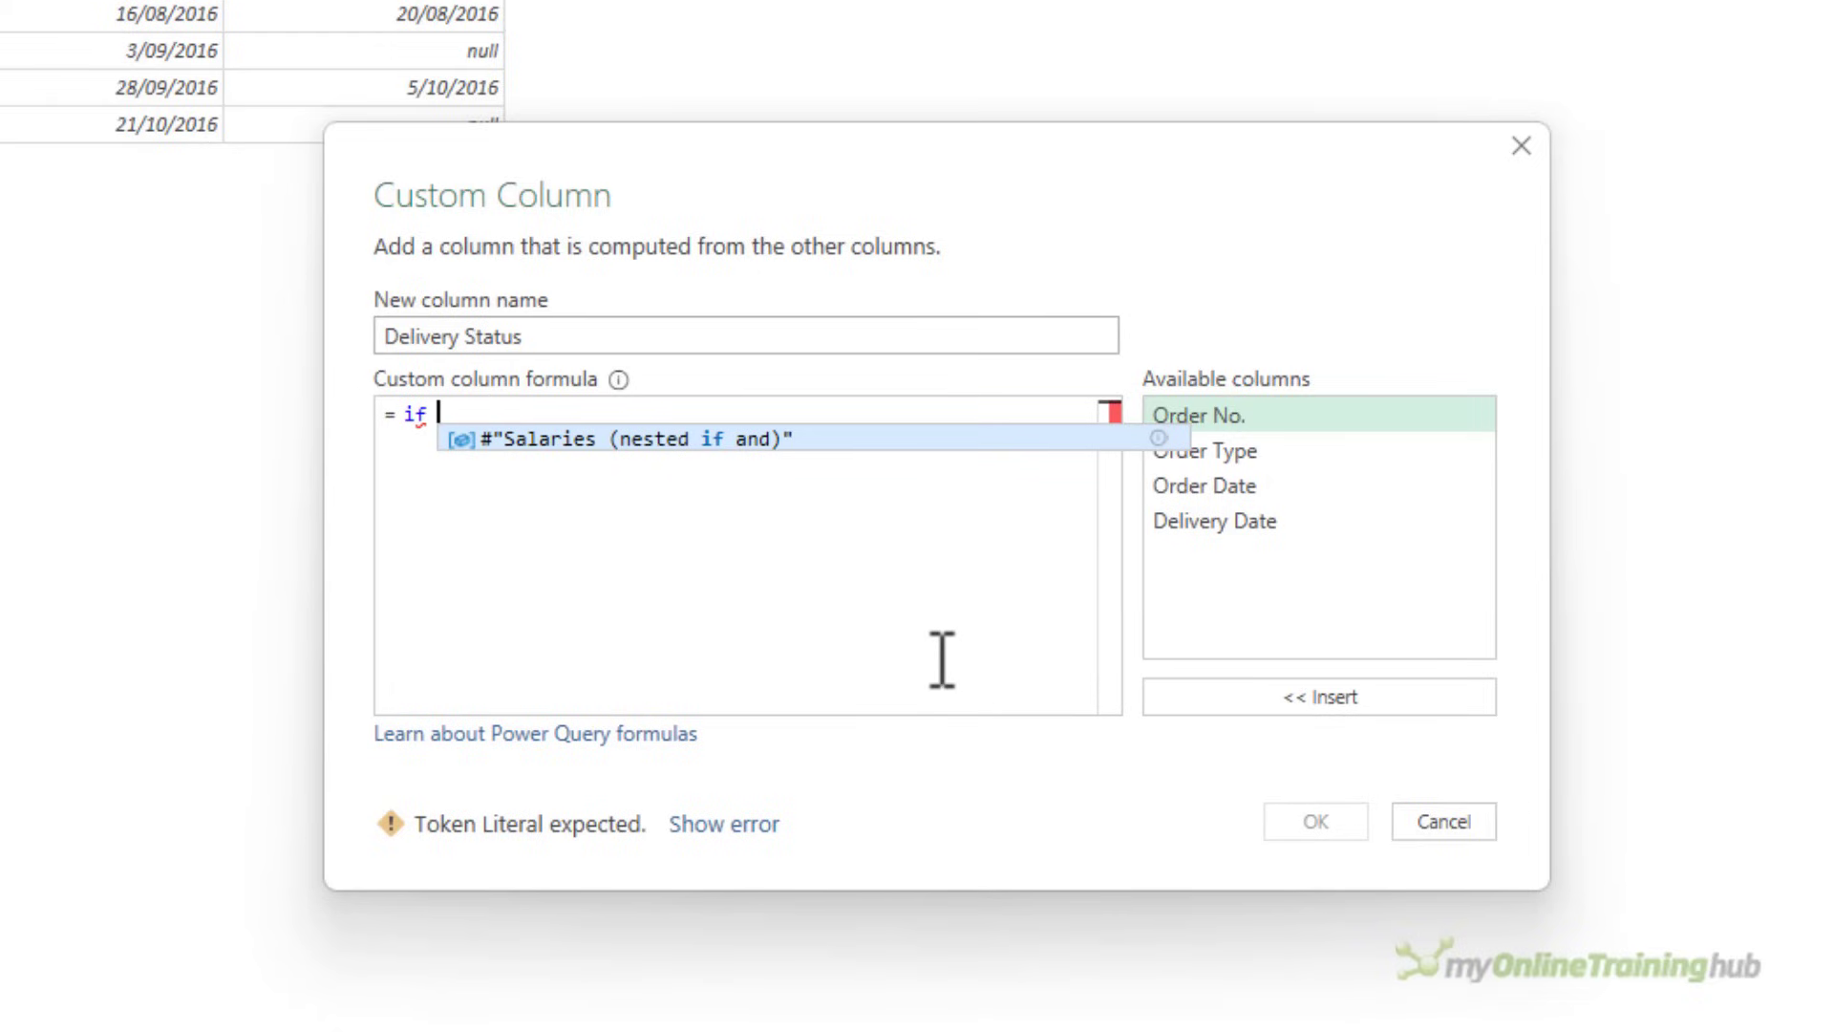
double_click(1218, 523)
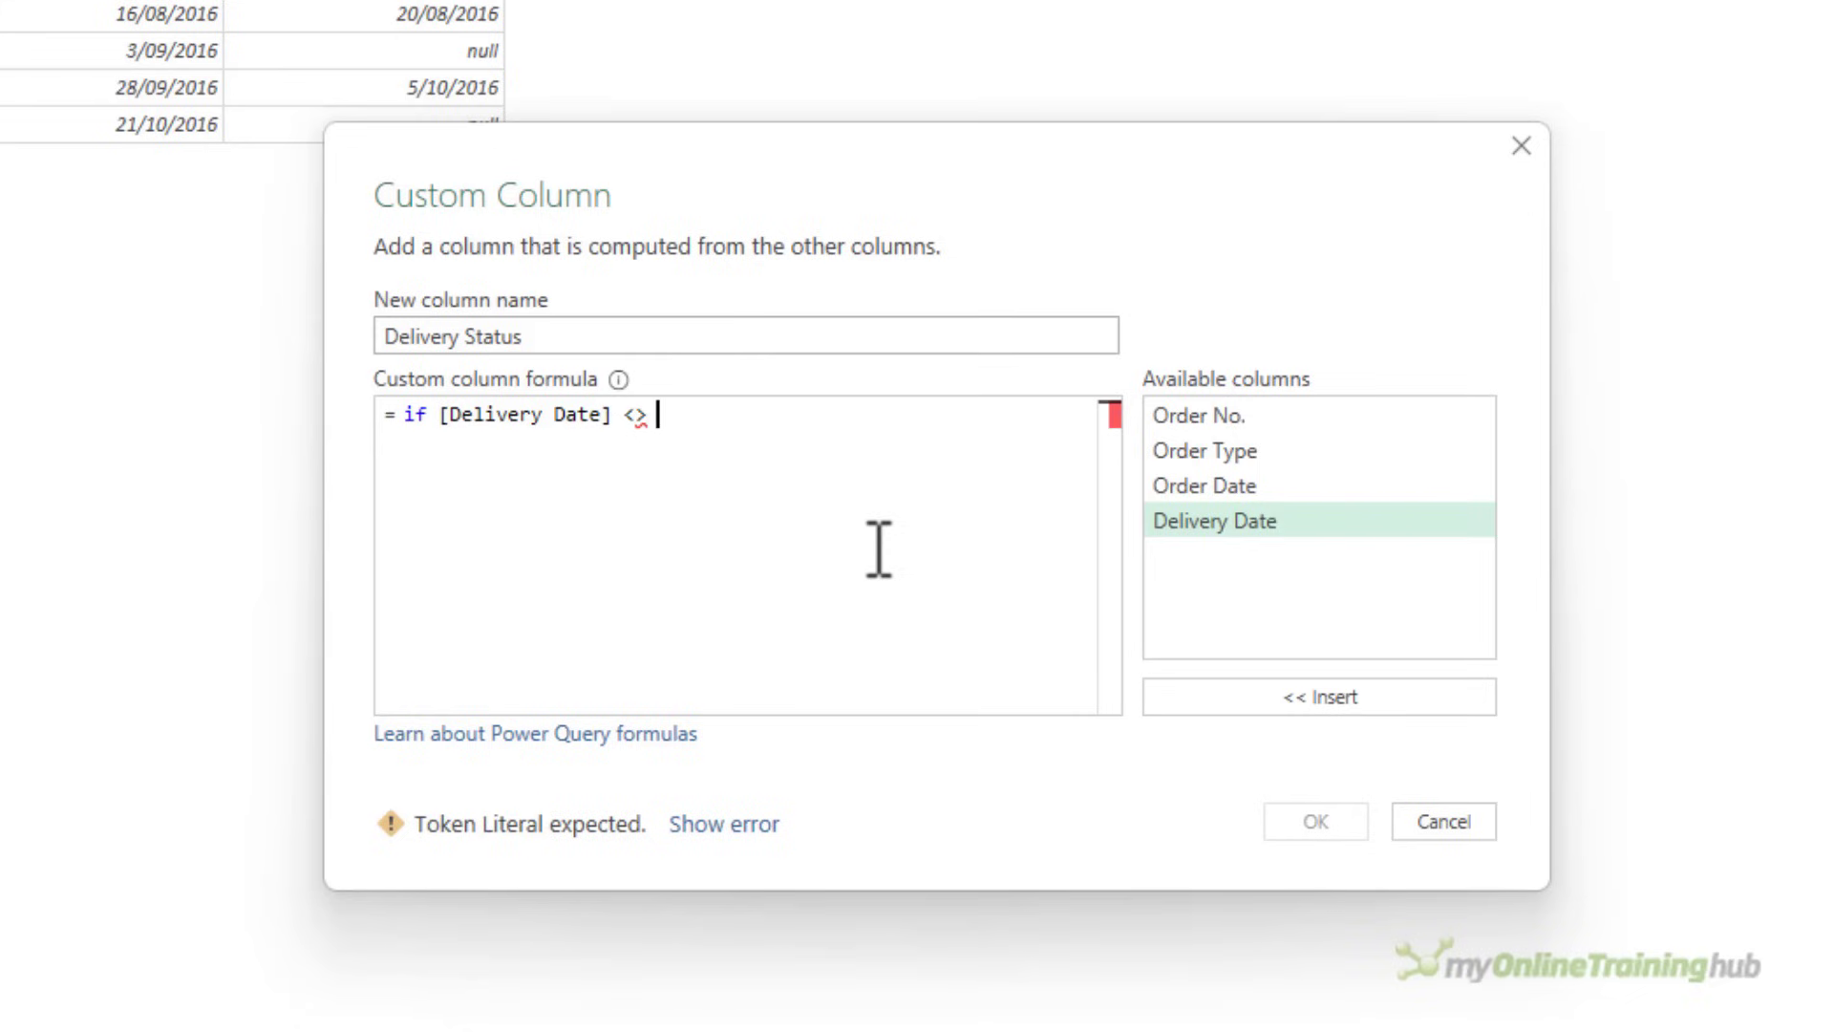
text(null)
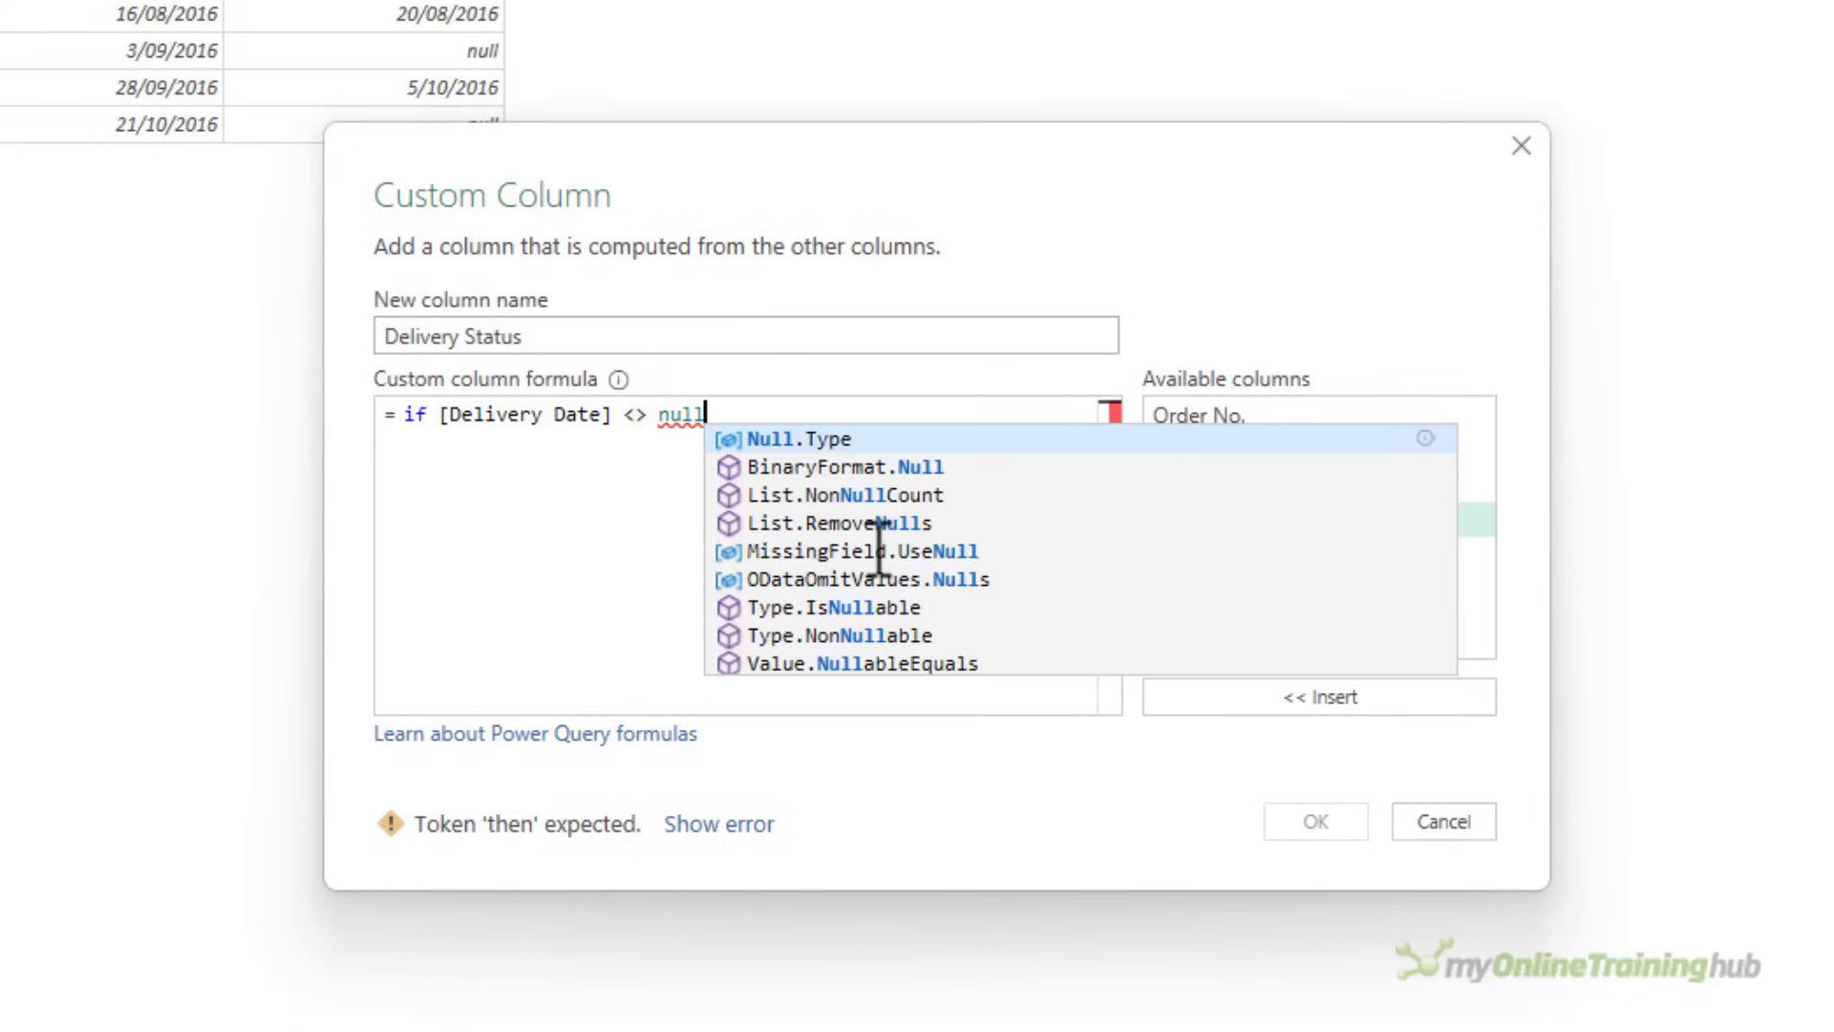
text( or)
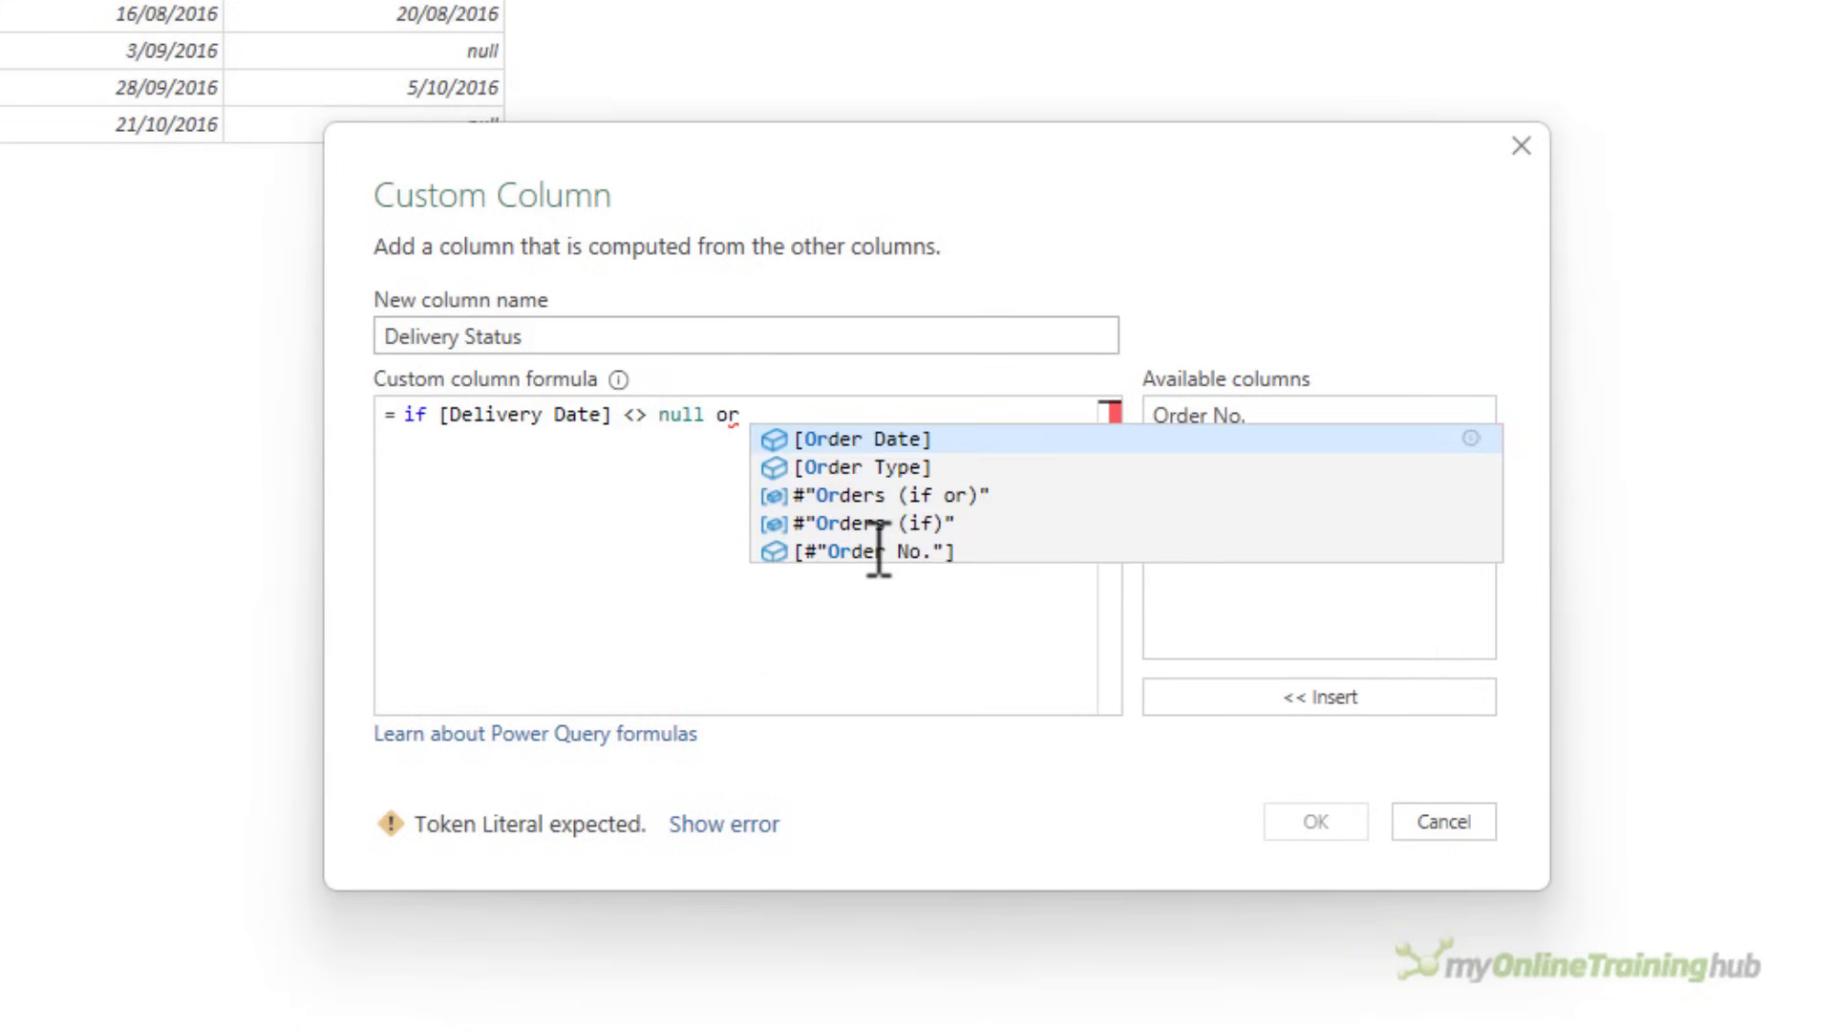
click(1285, 656)
double_click(1253, 453)
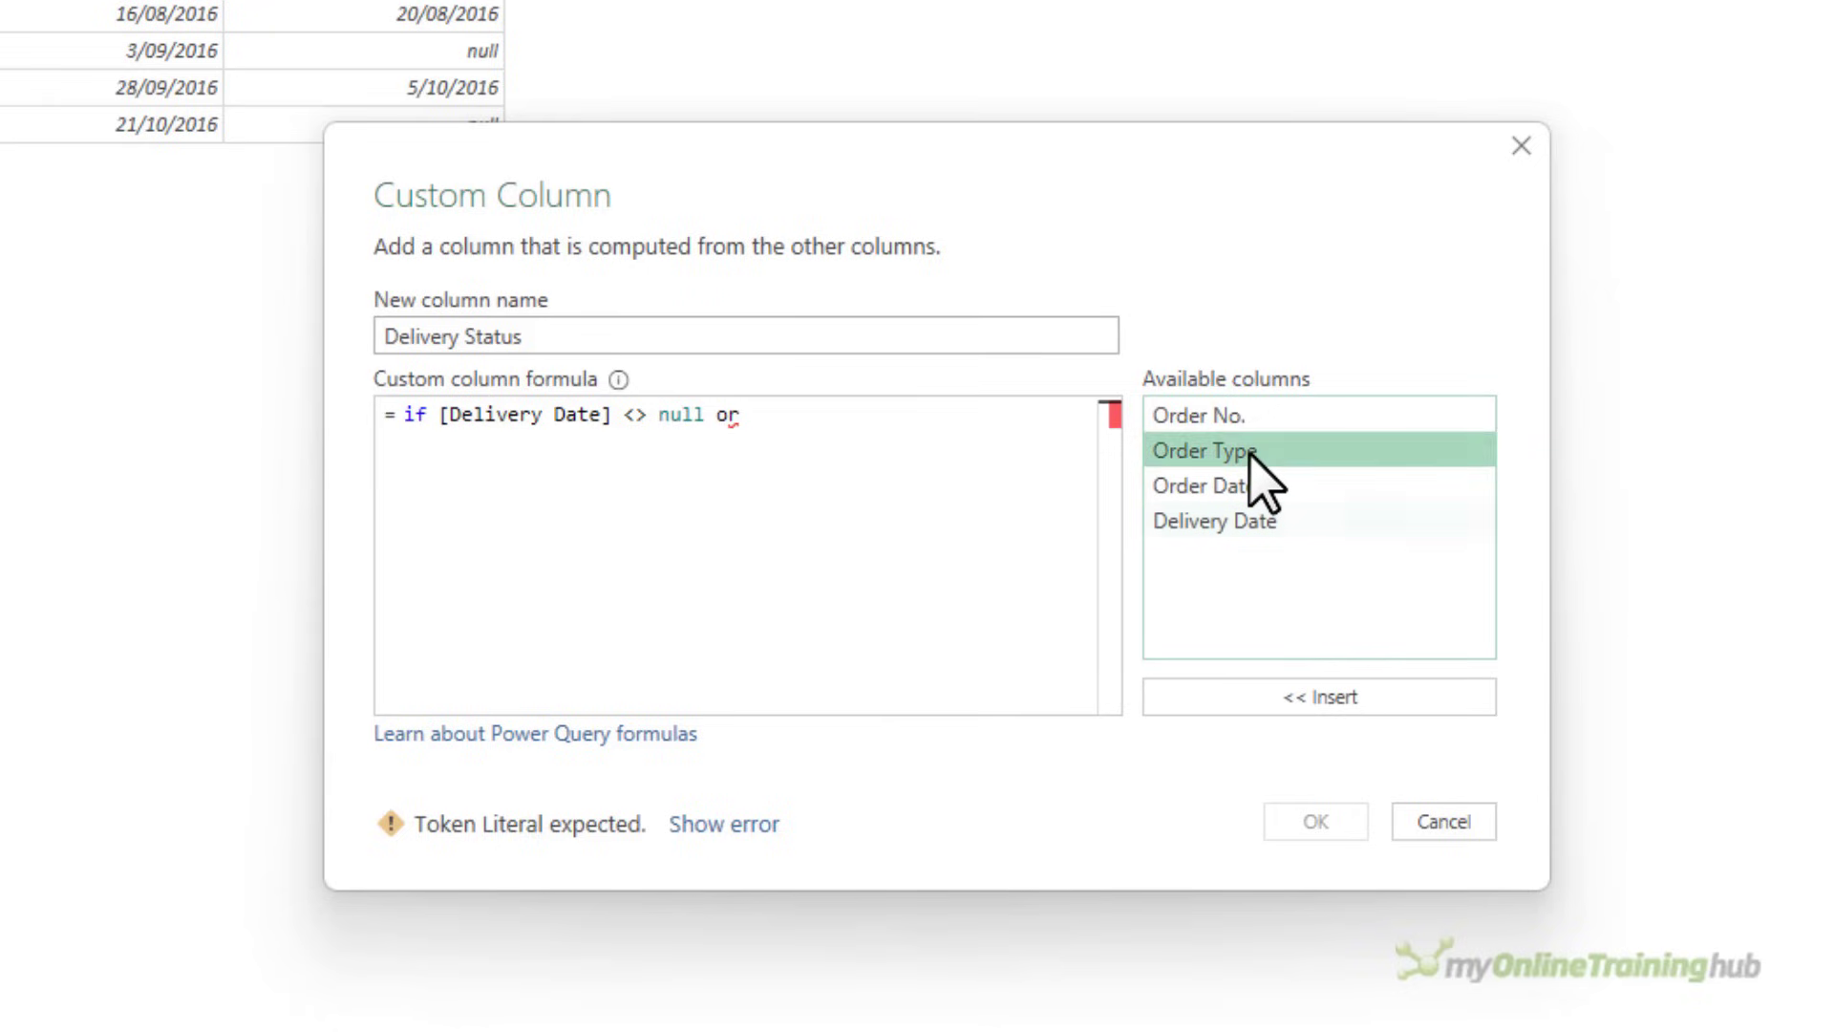
text(="In Store Pic)
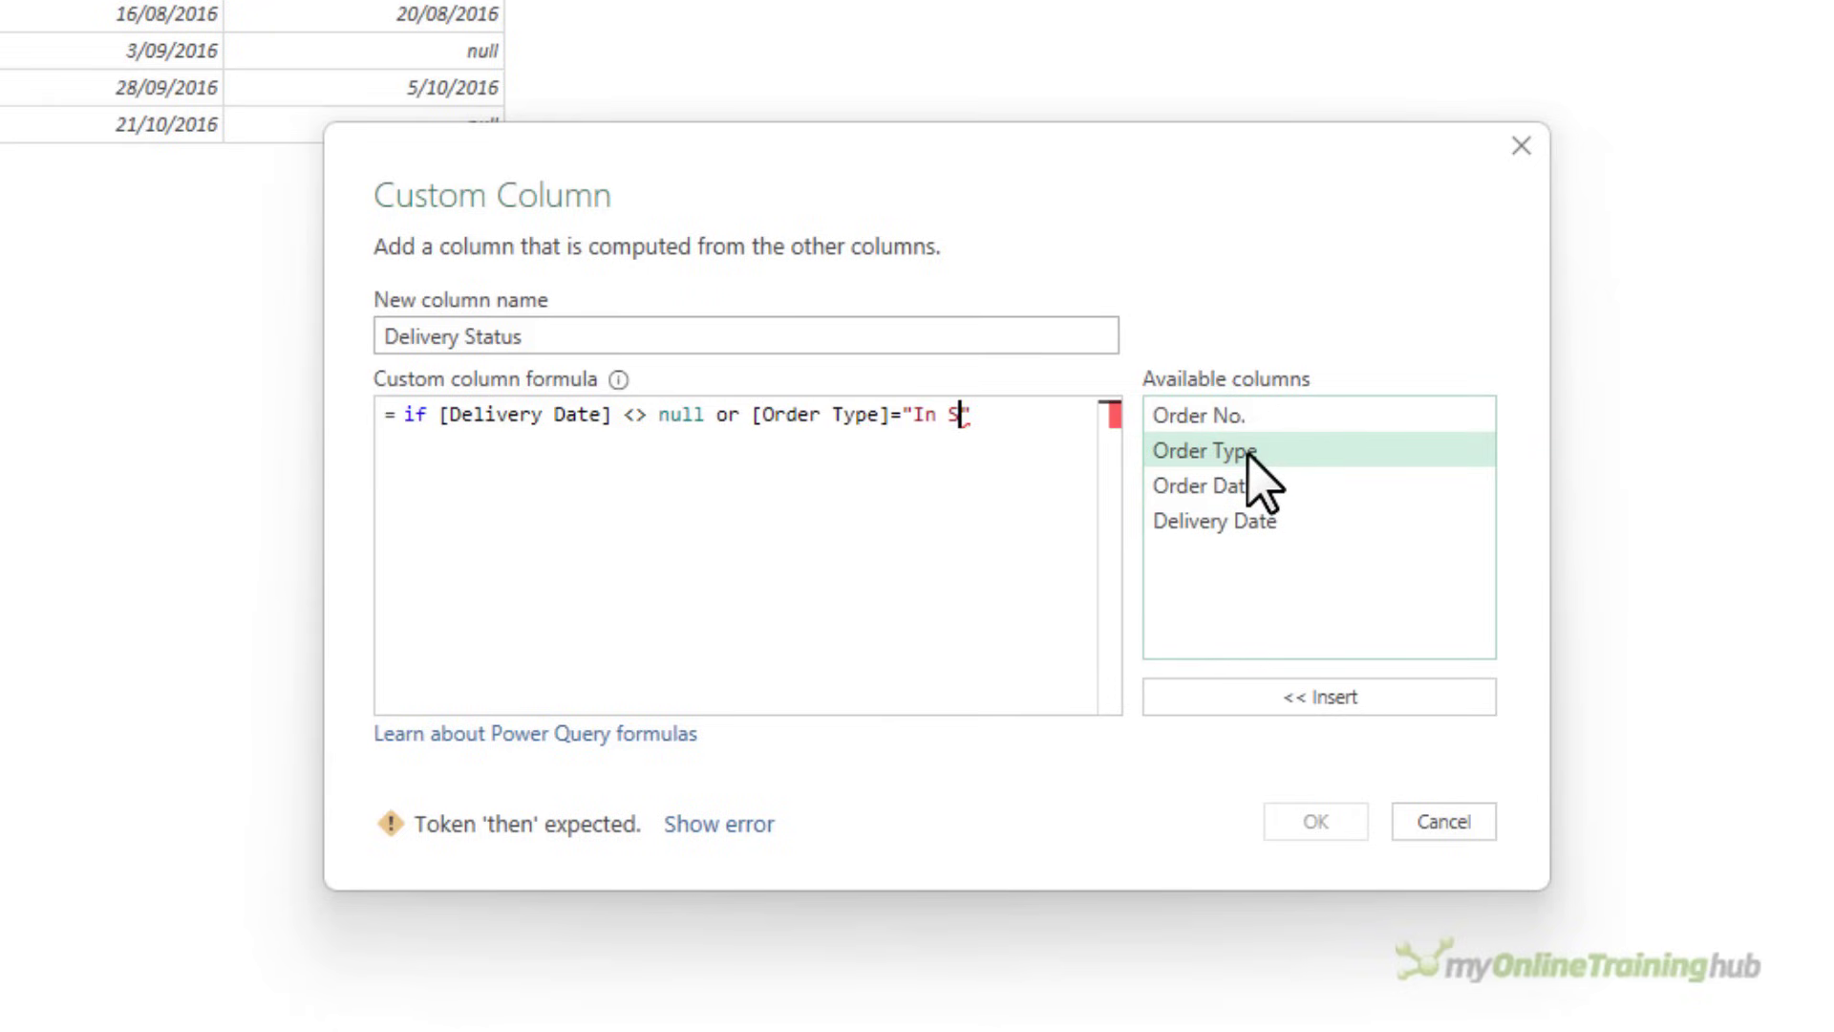
text(kup")
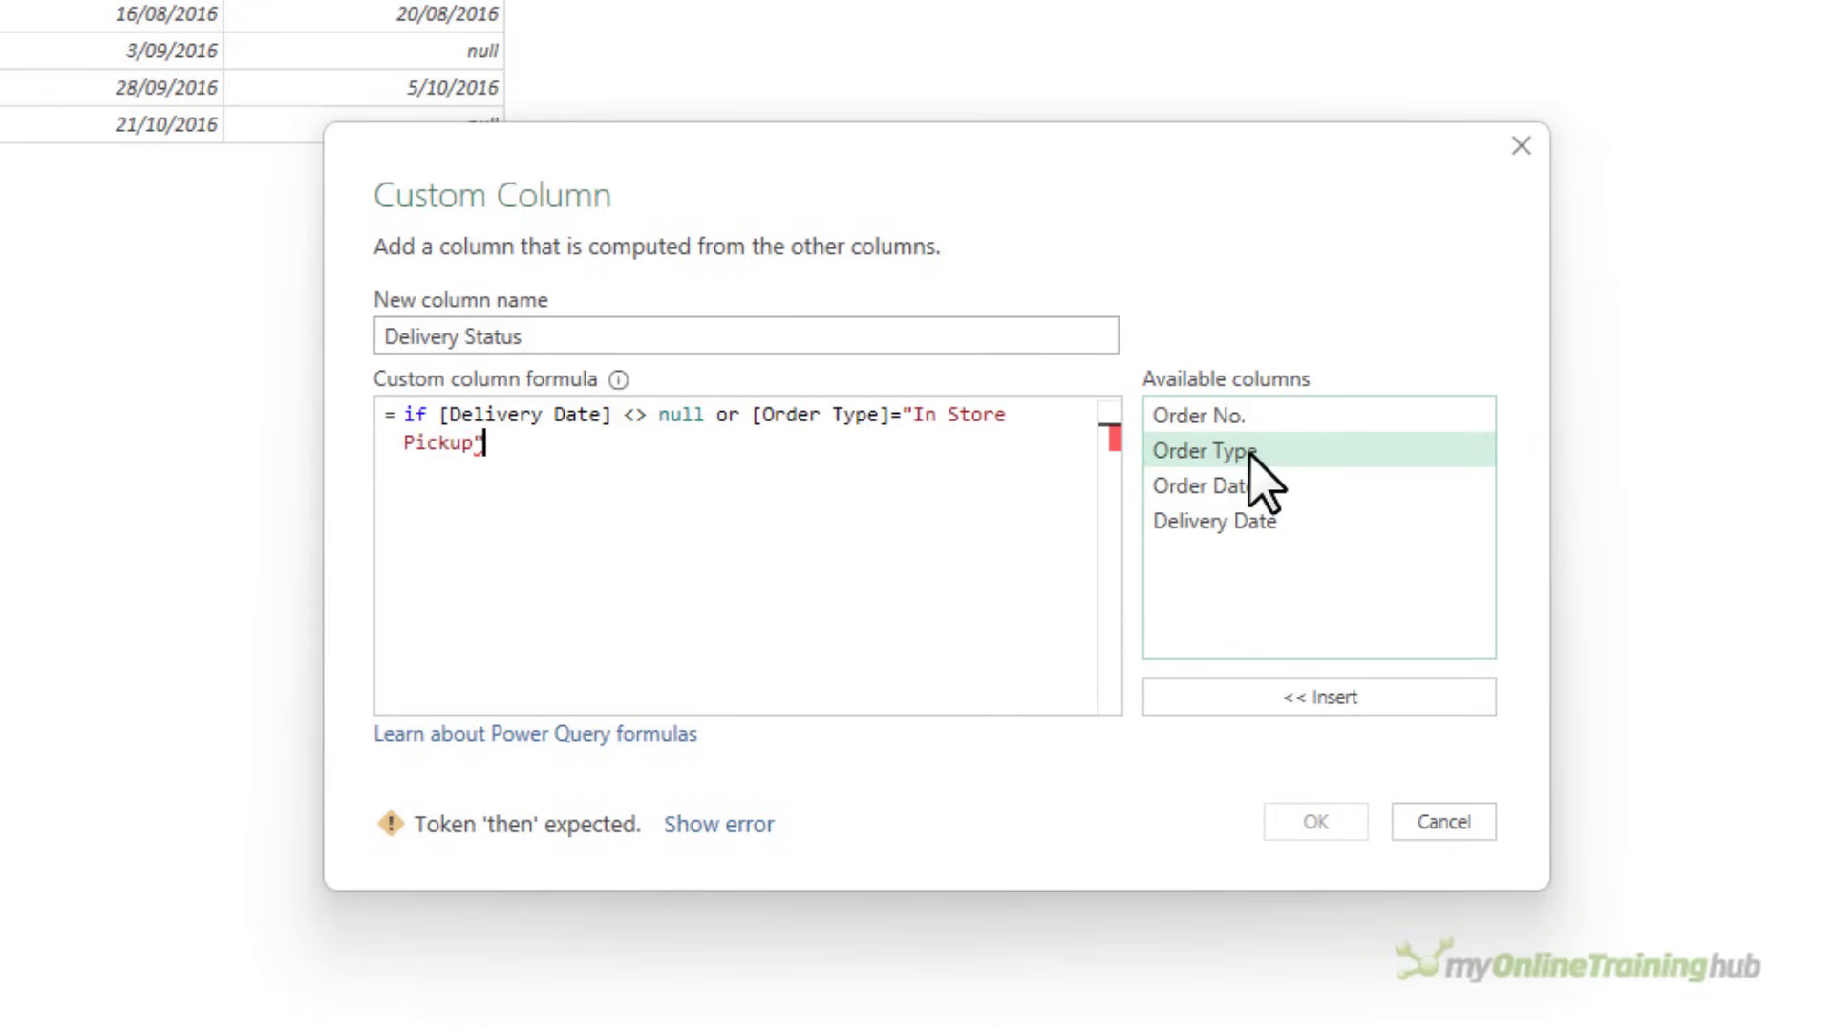
text( then "Completed)
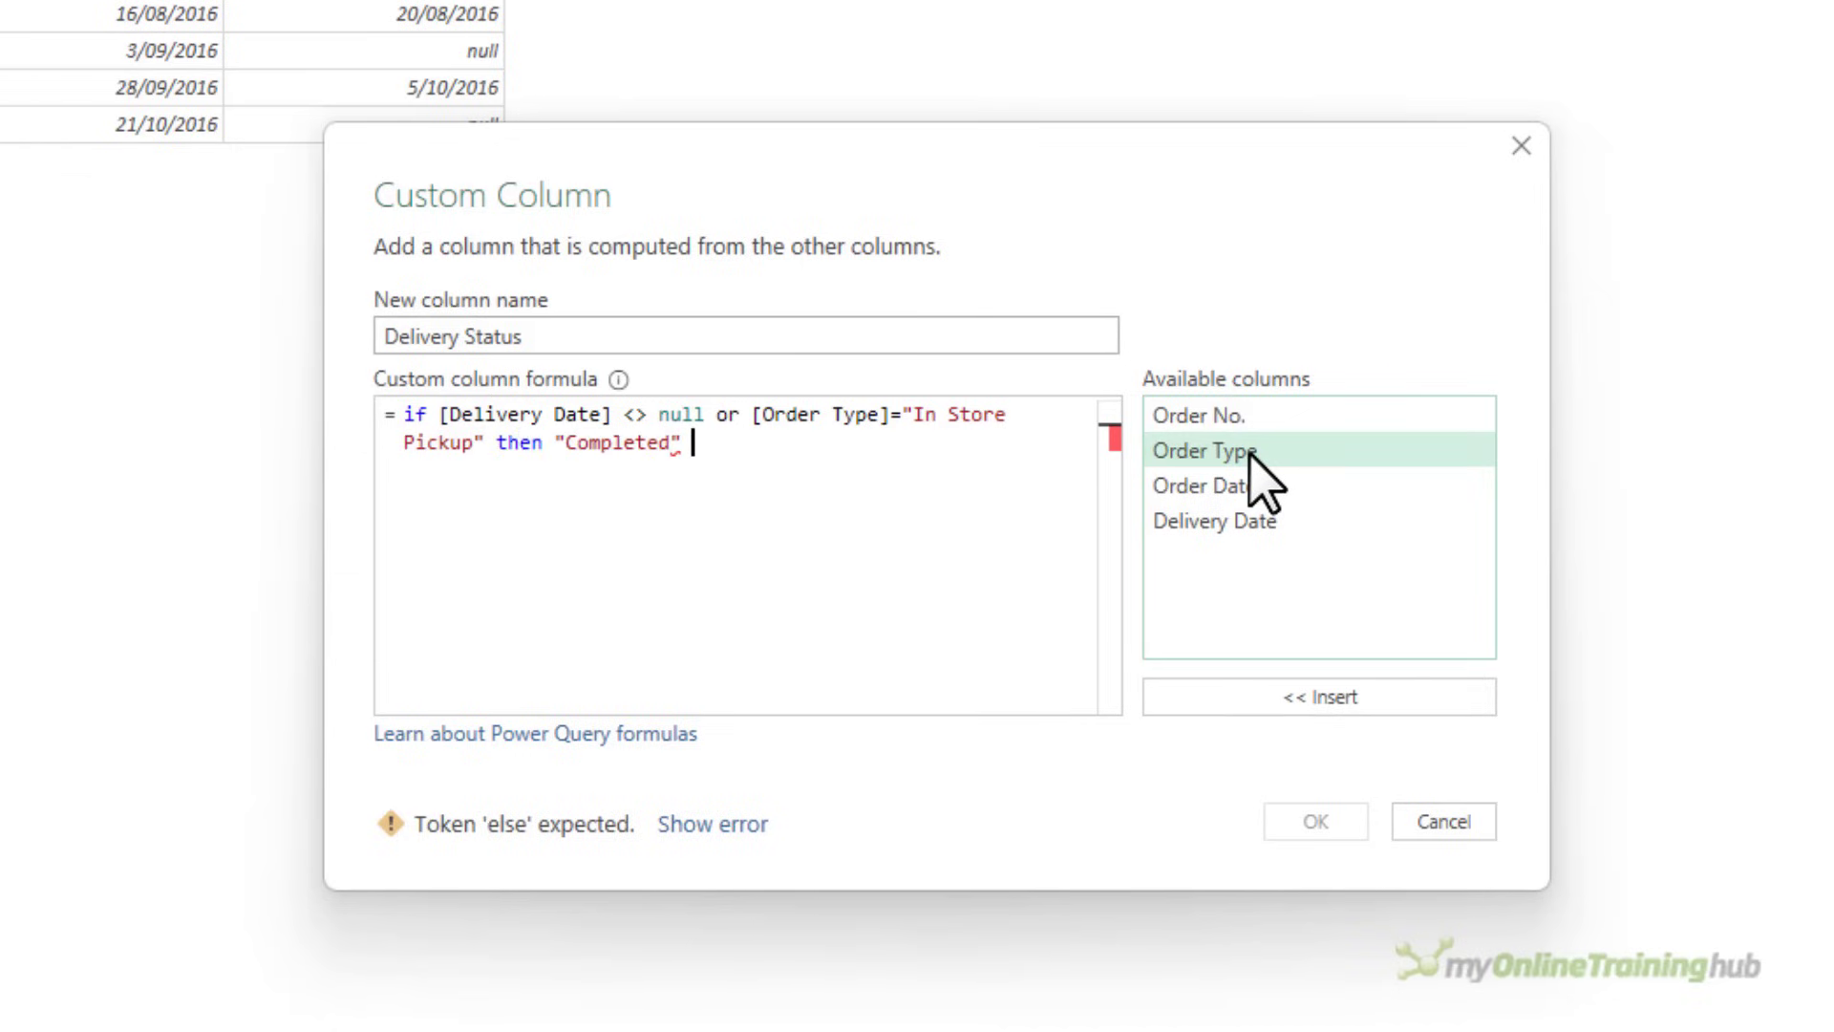
text(else null)
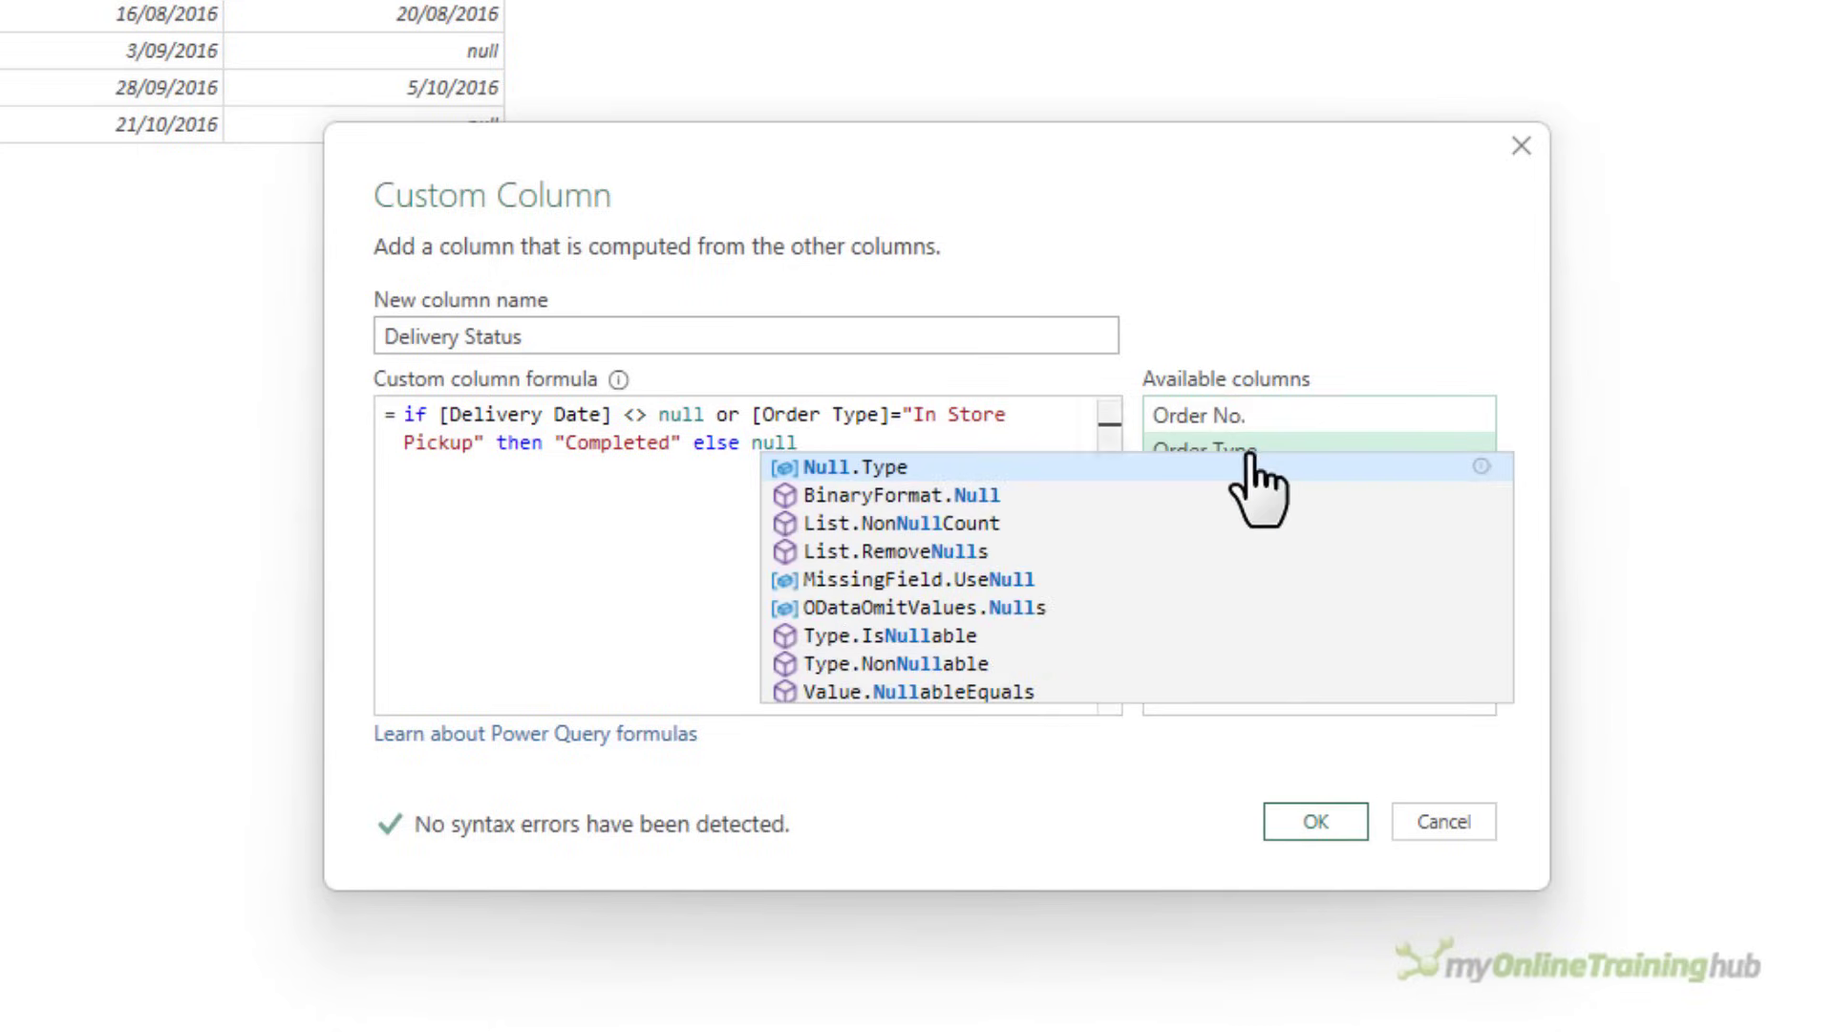
key(Escape)
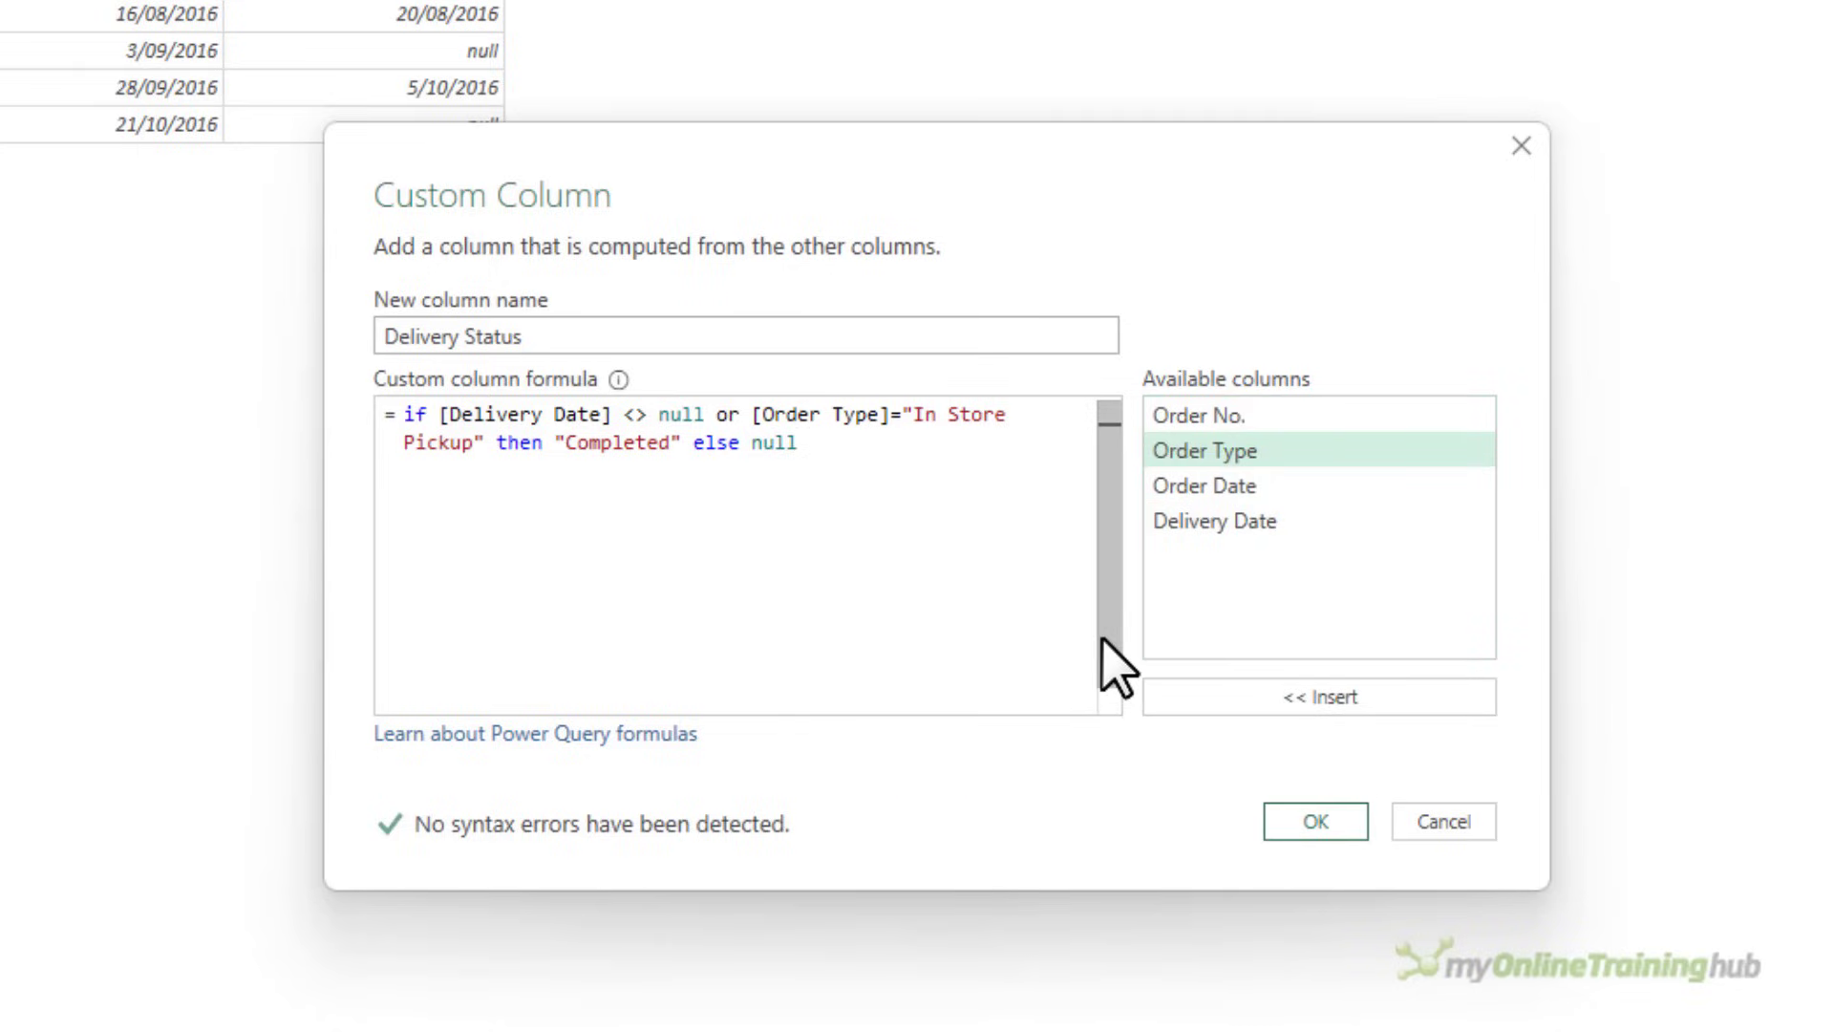
- Confirm the Delivery Status custom column
click(1306, 819)
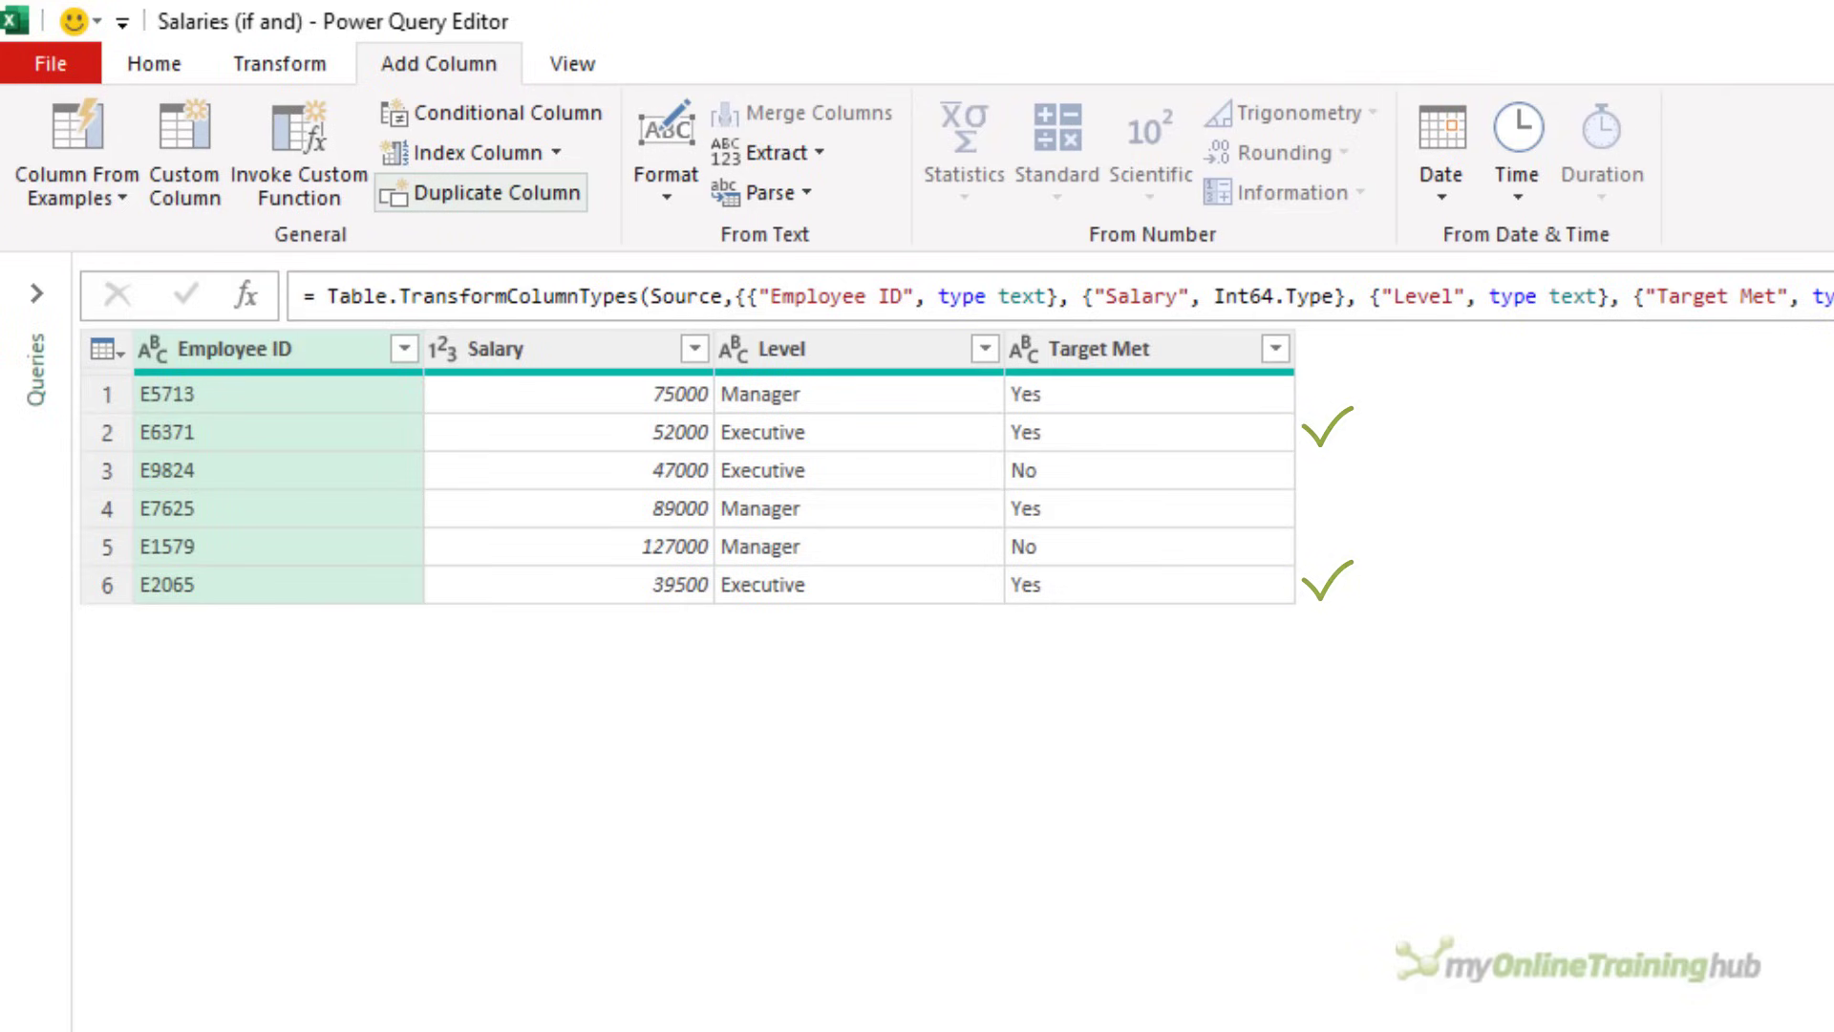
- Add a Bonus column: Salary*.05 if Level is Executive and Target Met is Yes, else 0
click(184, 144)
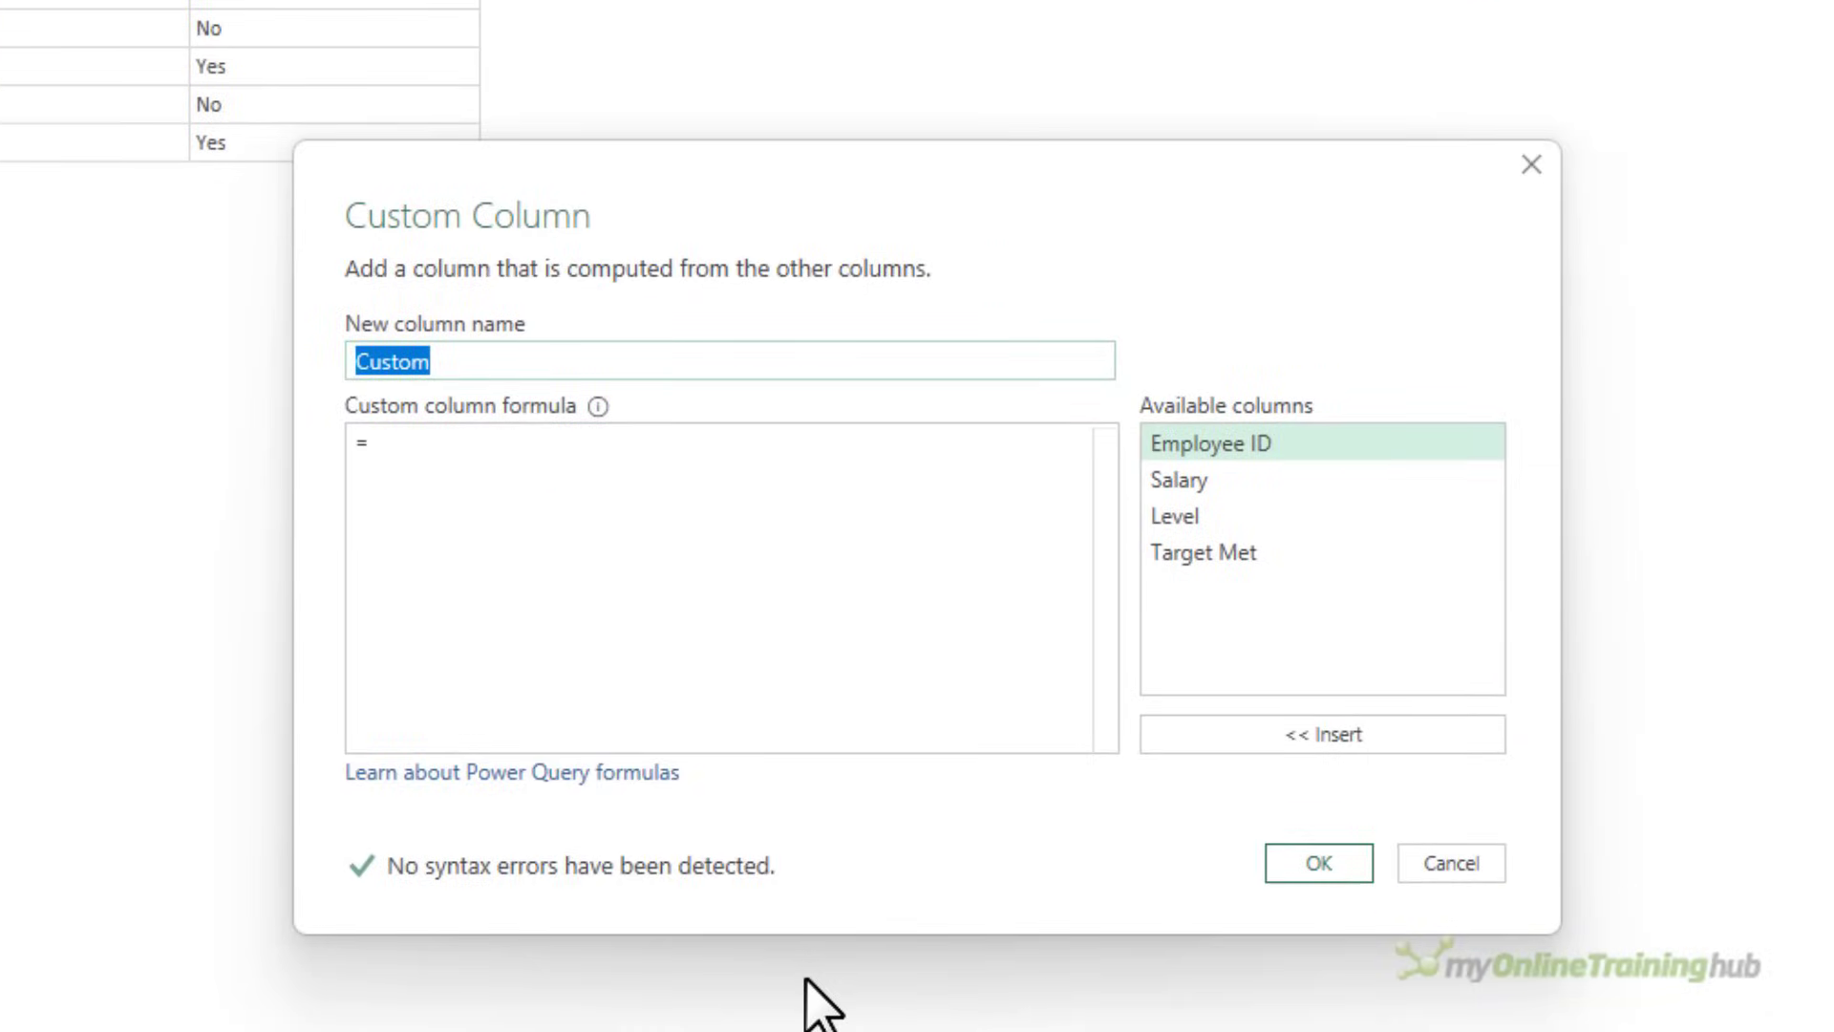
text(Bonus)
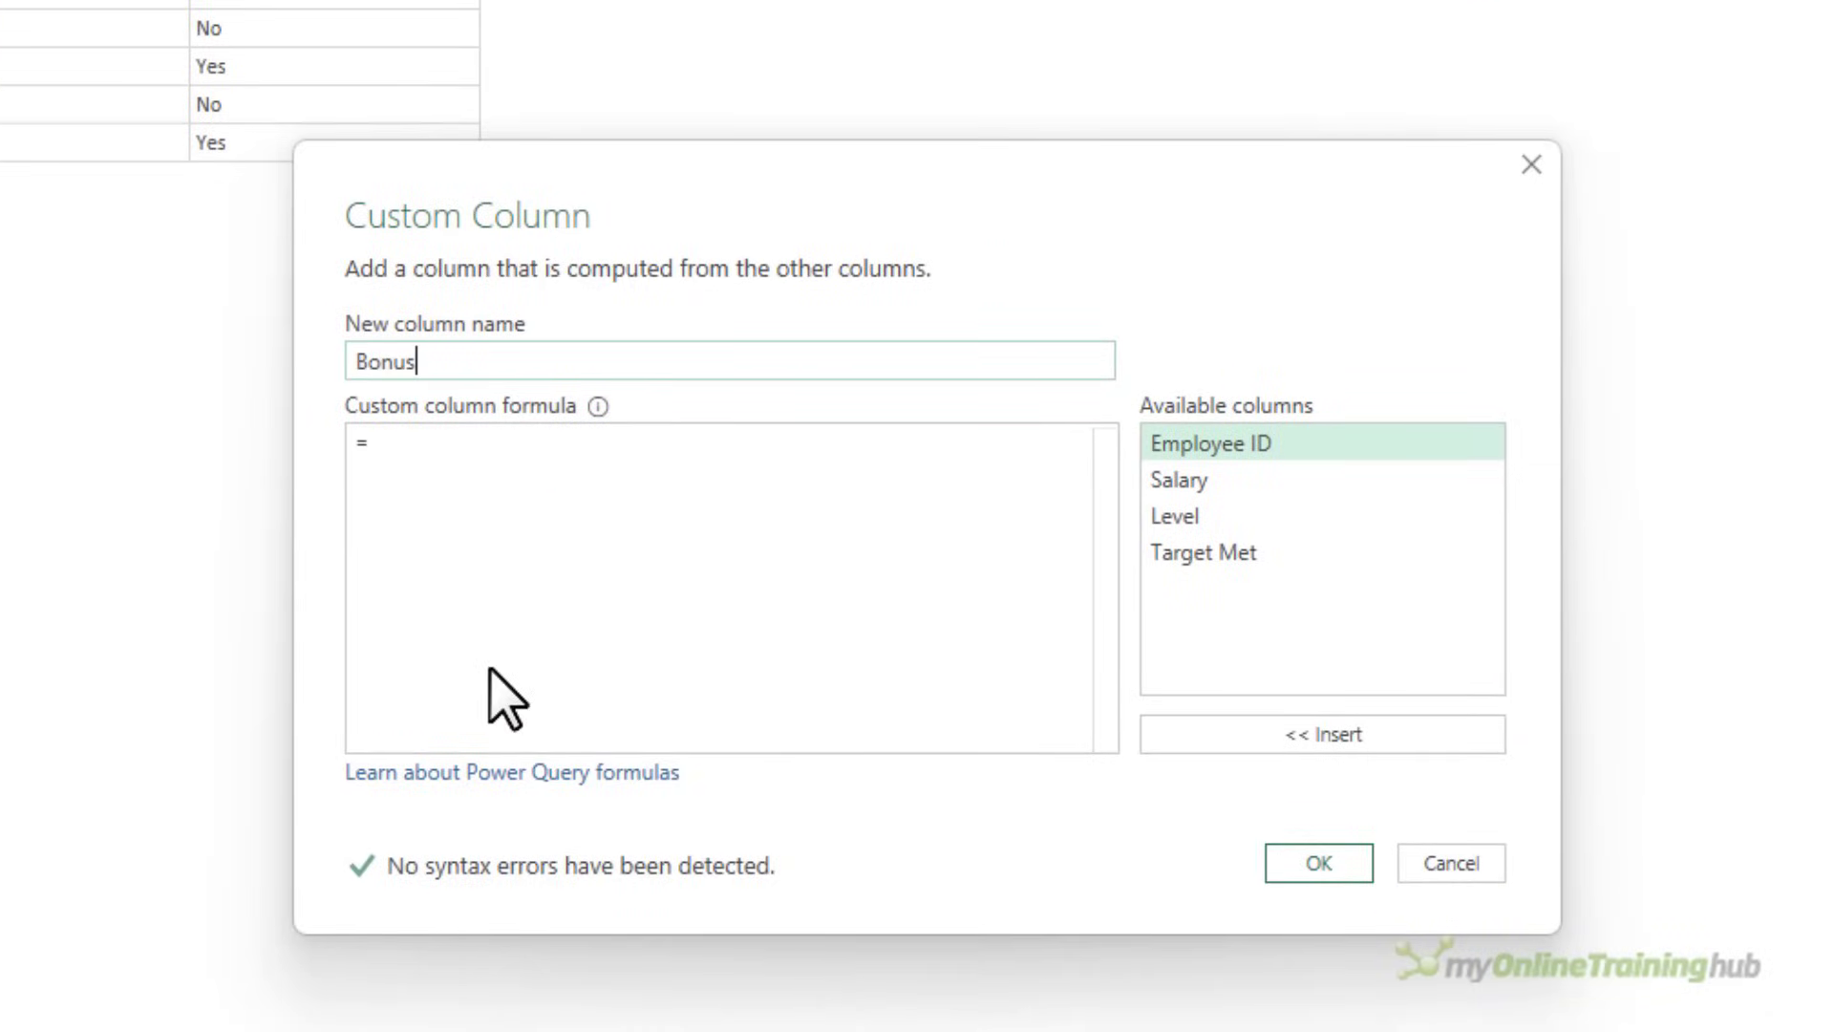
click(573, 495)
text(i)
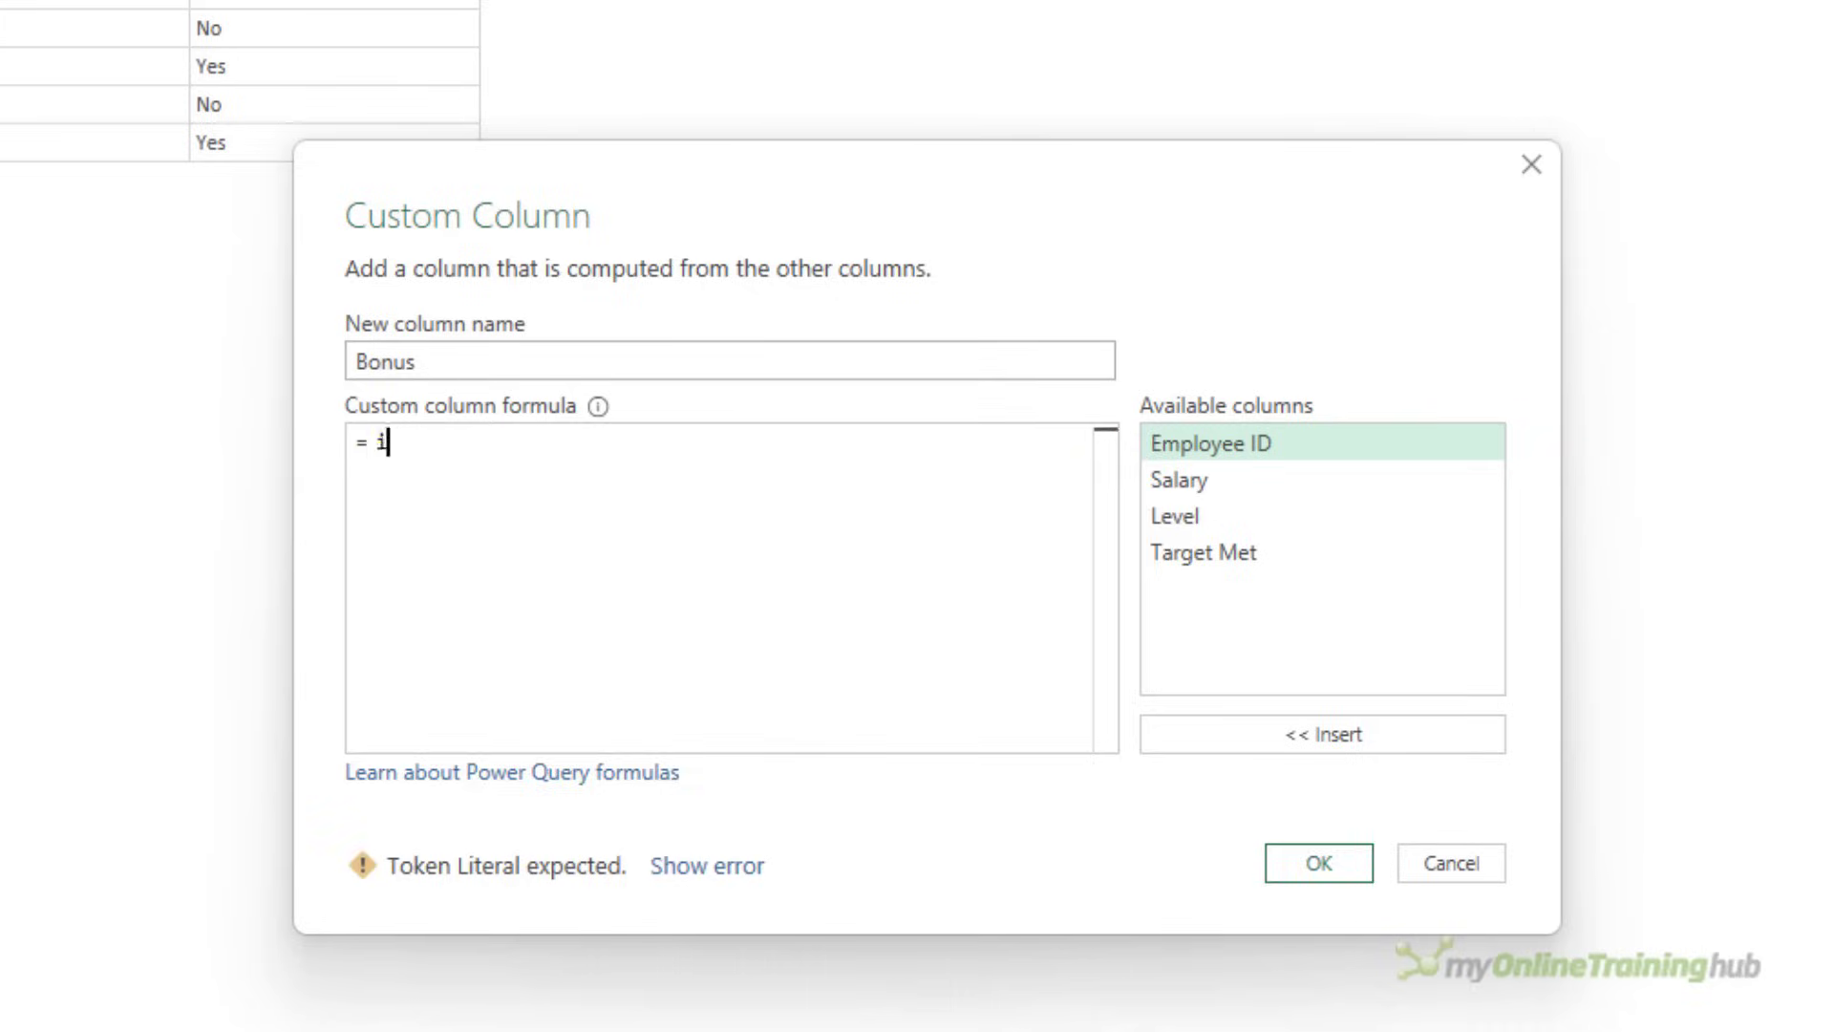
text(f )
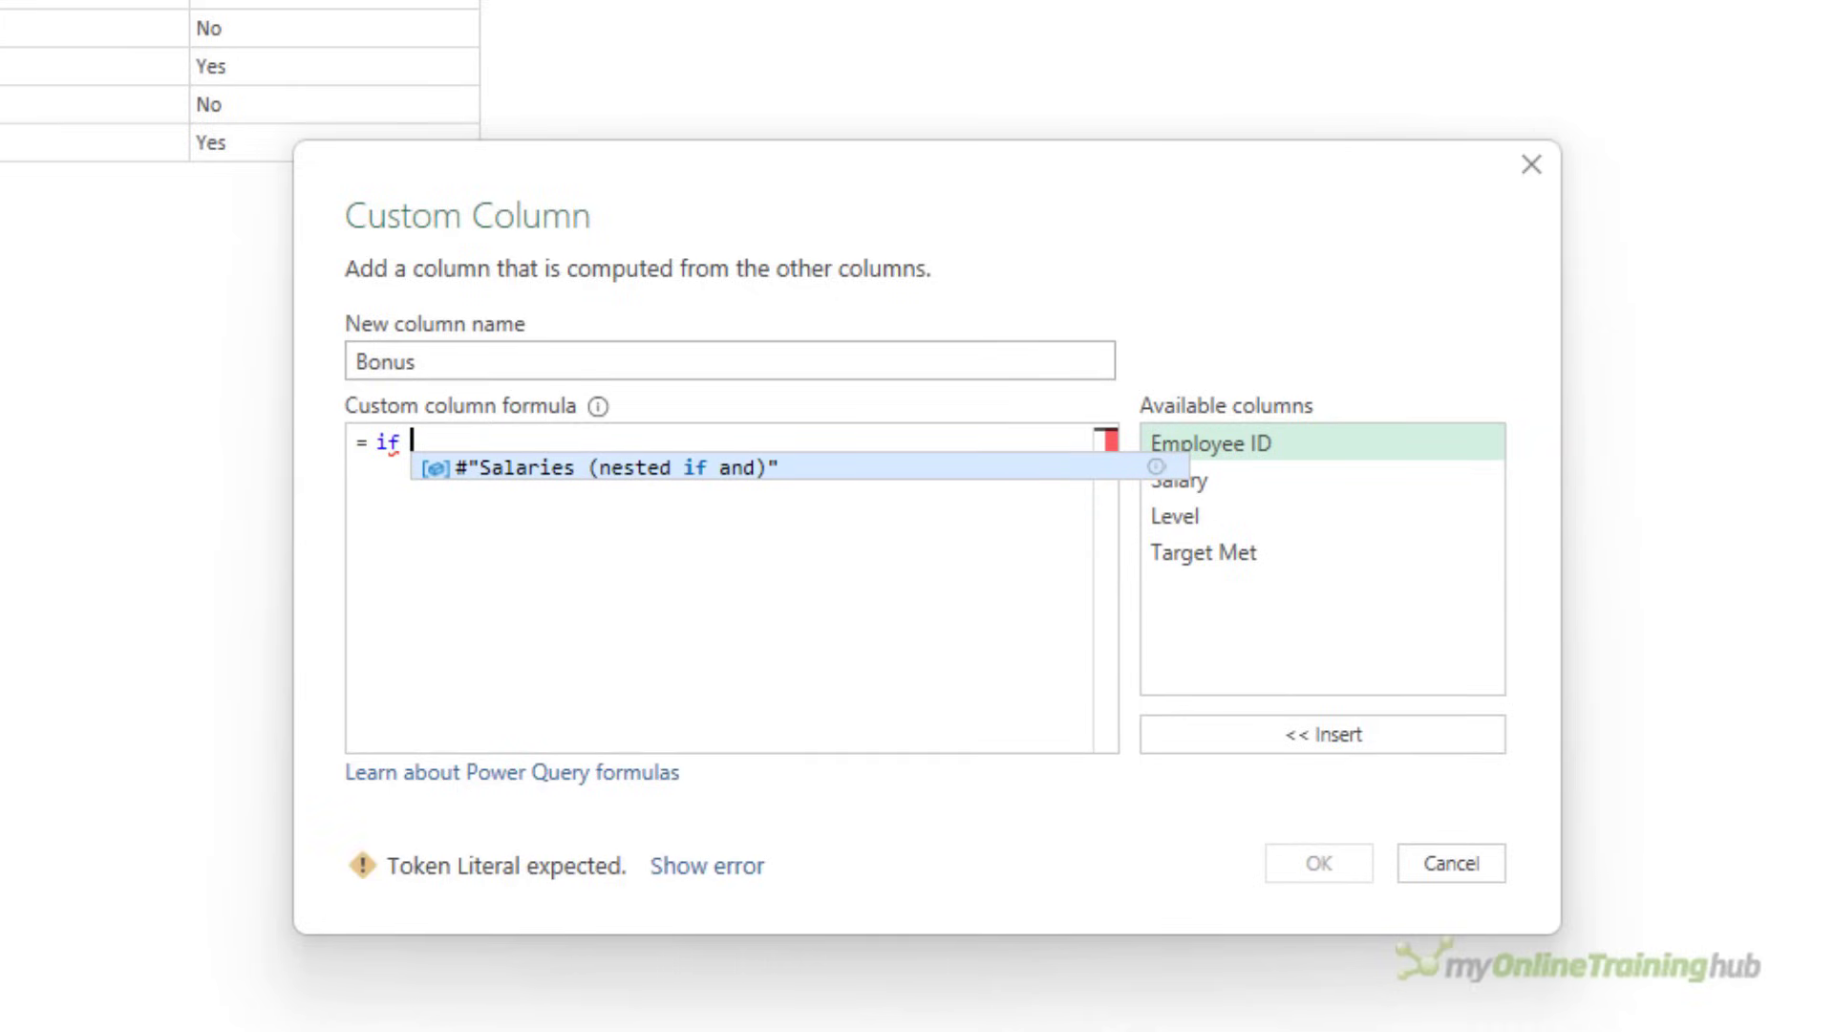
text([)
key(Tab)
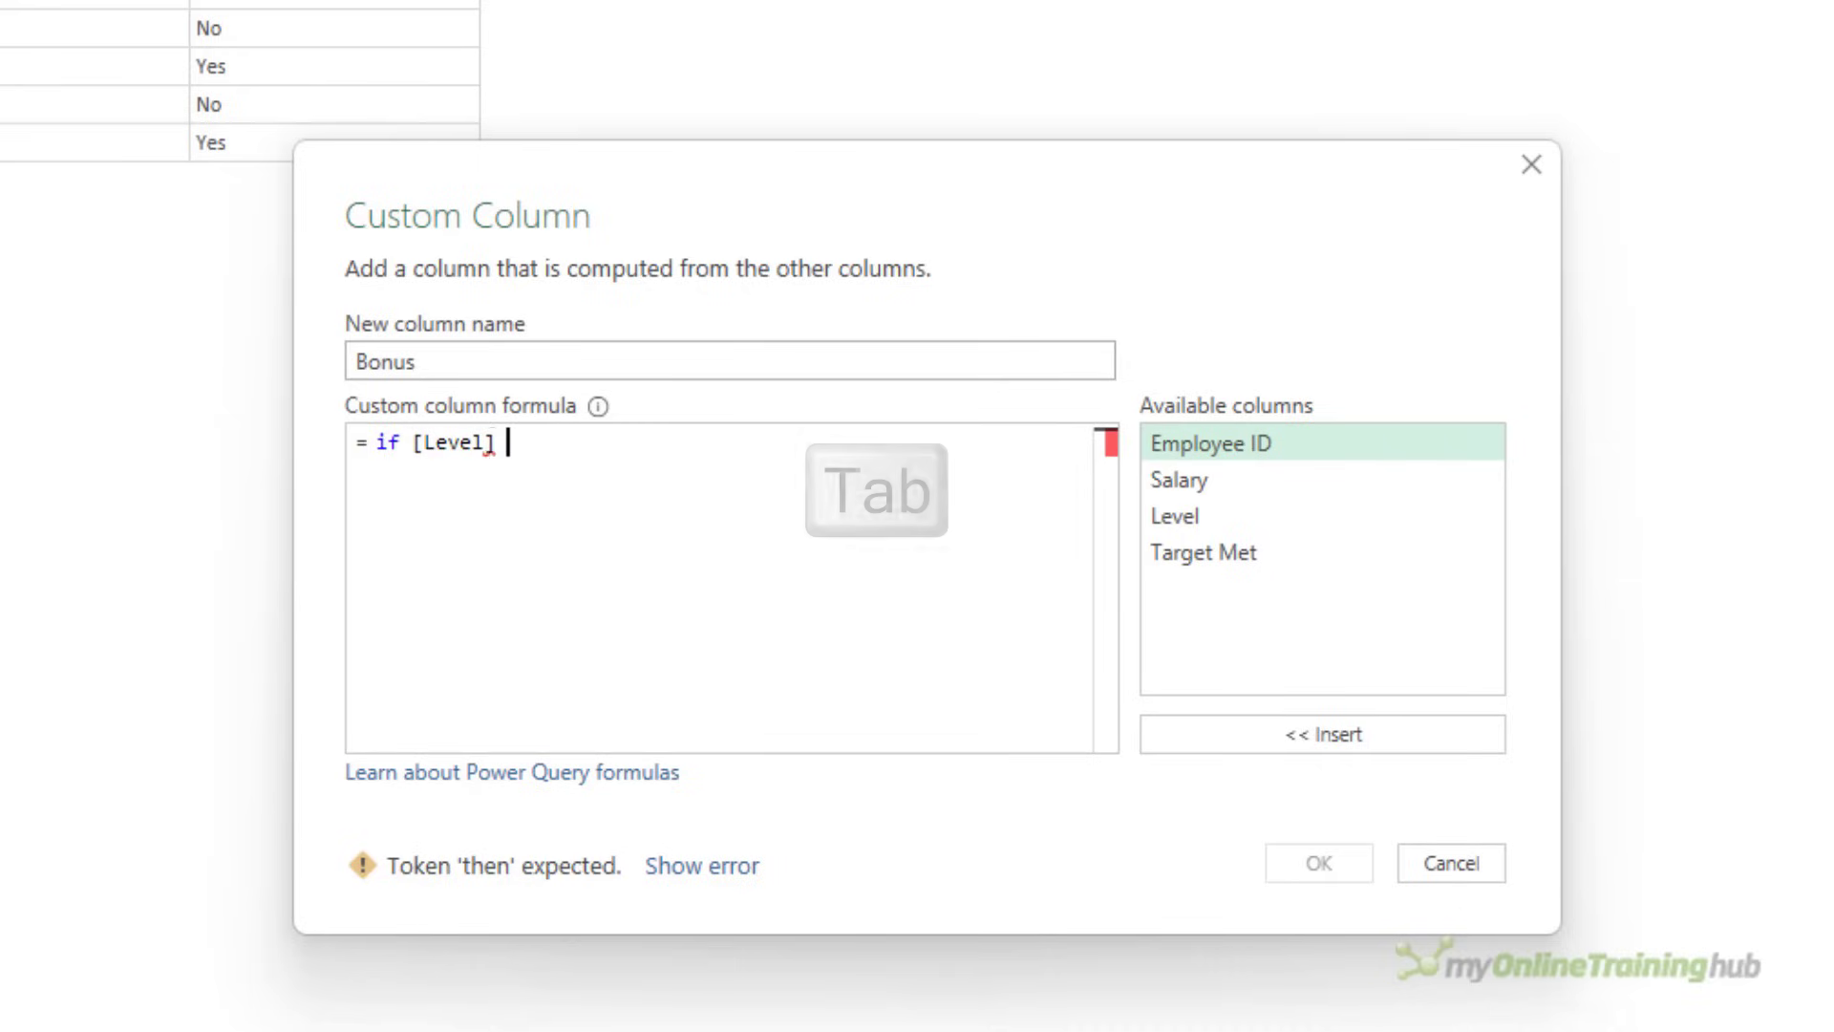
text(= "Executive" and [t)
key(Tab)
text(= "Y then [Sa)
key(Tab)
text(* )
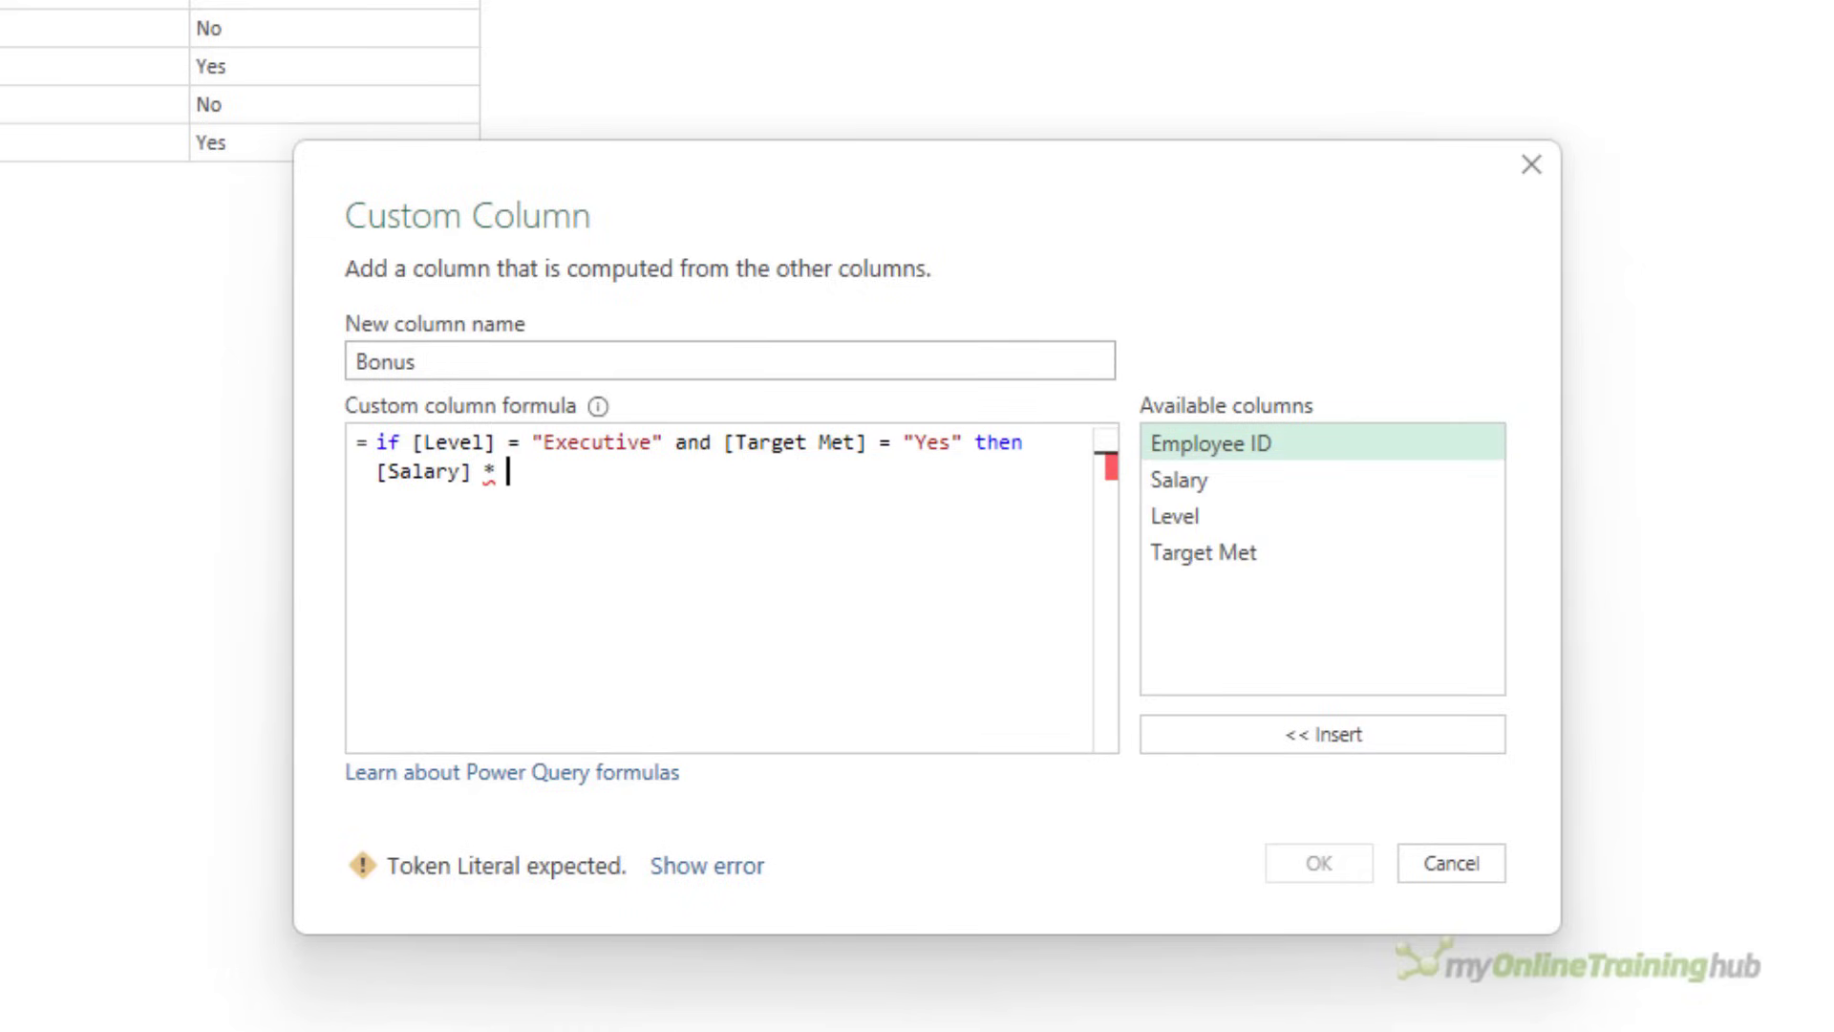
text(.05 else 0)
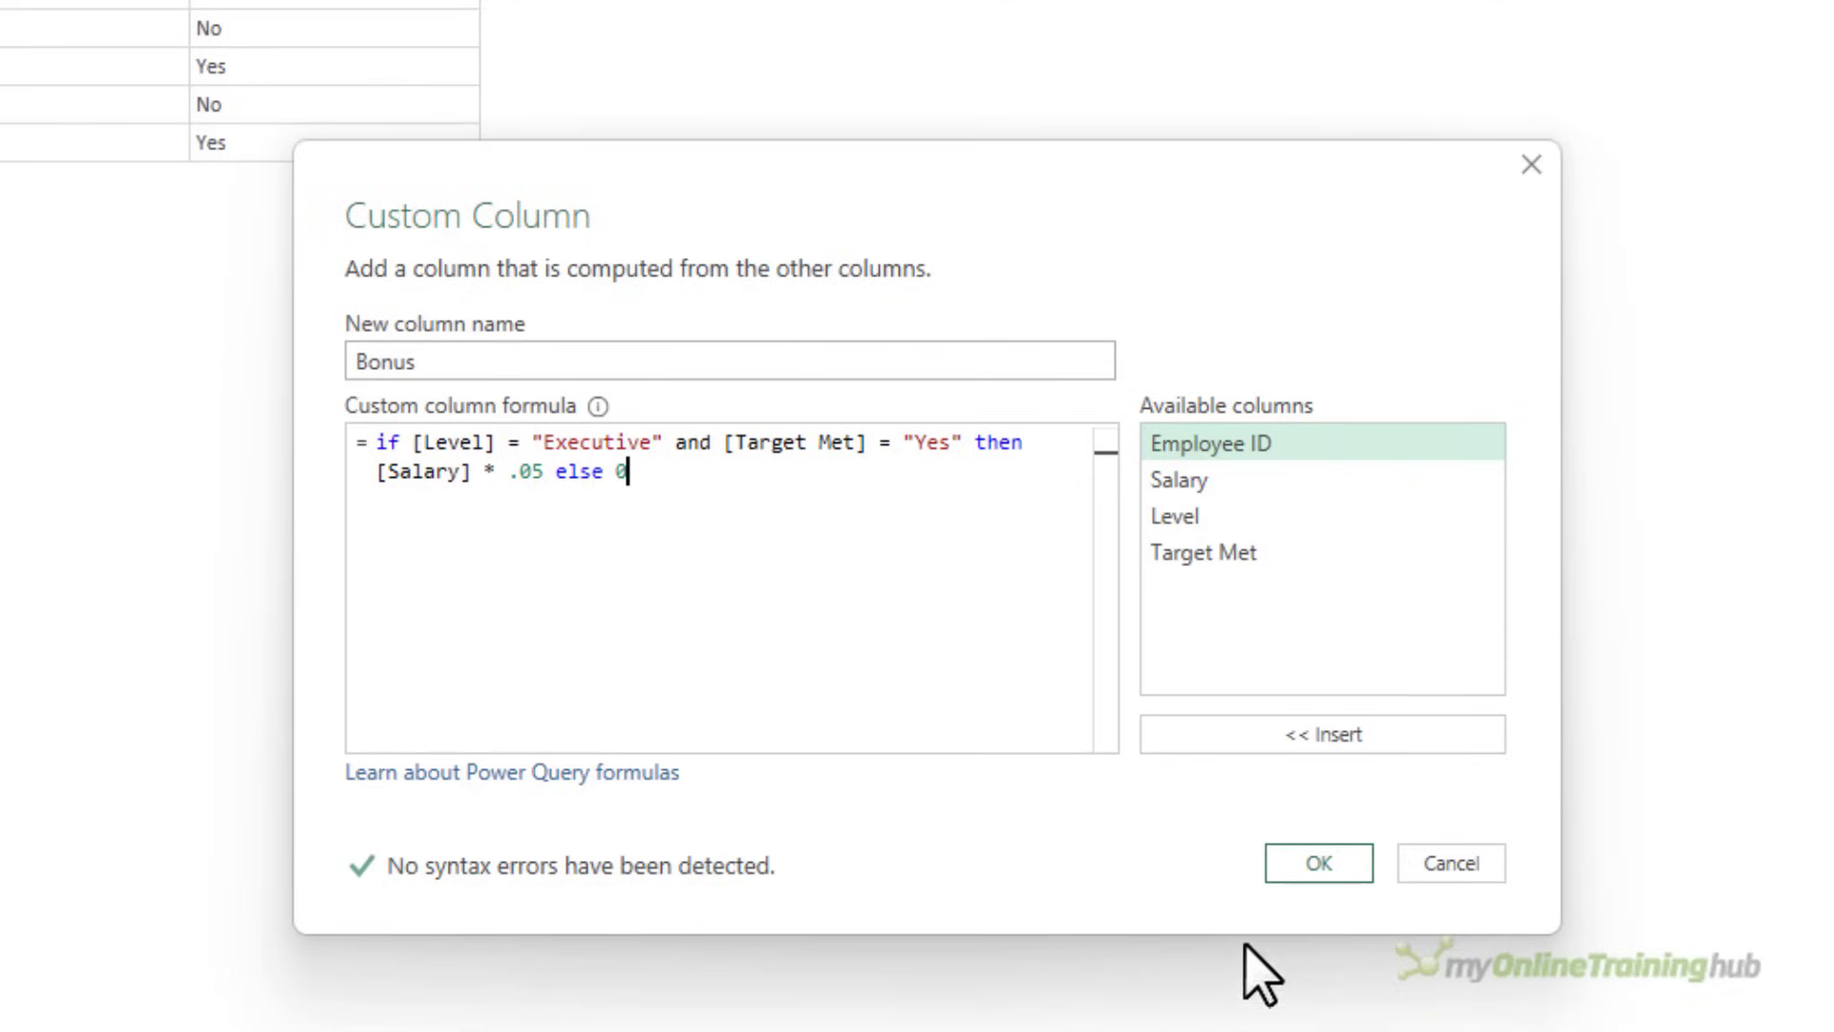
click(1290, 863)
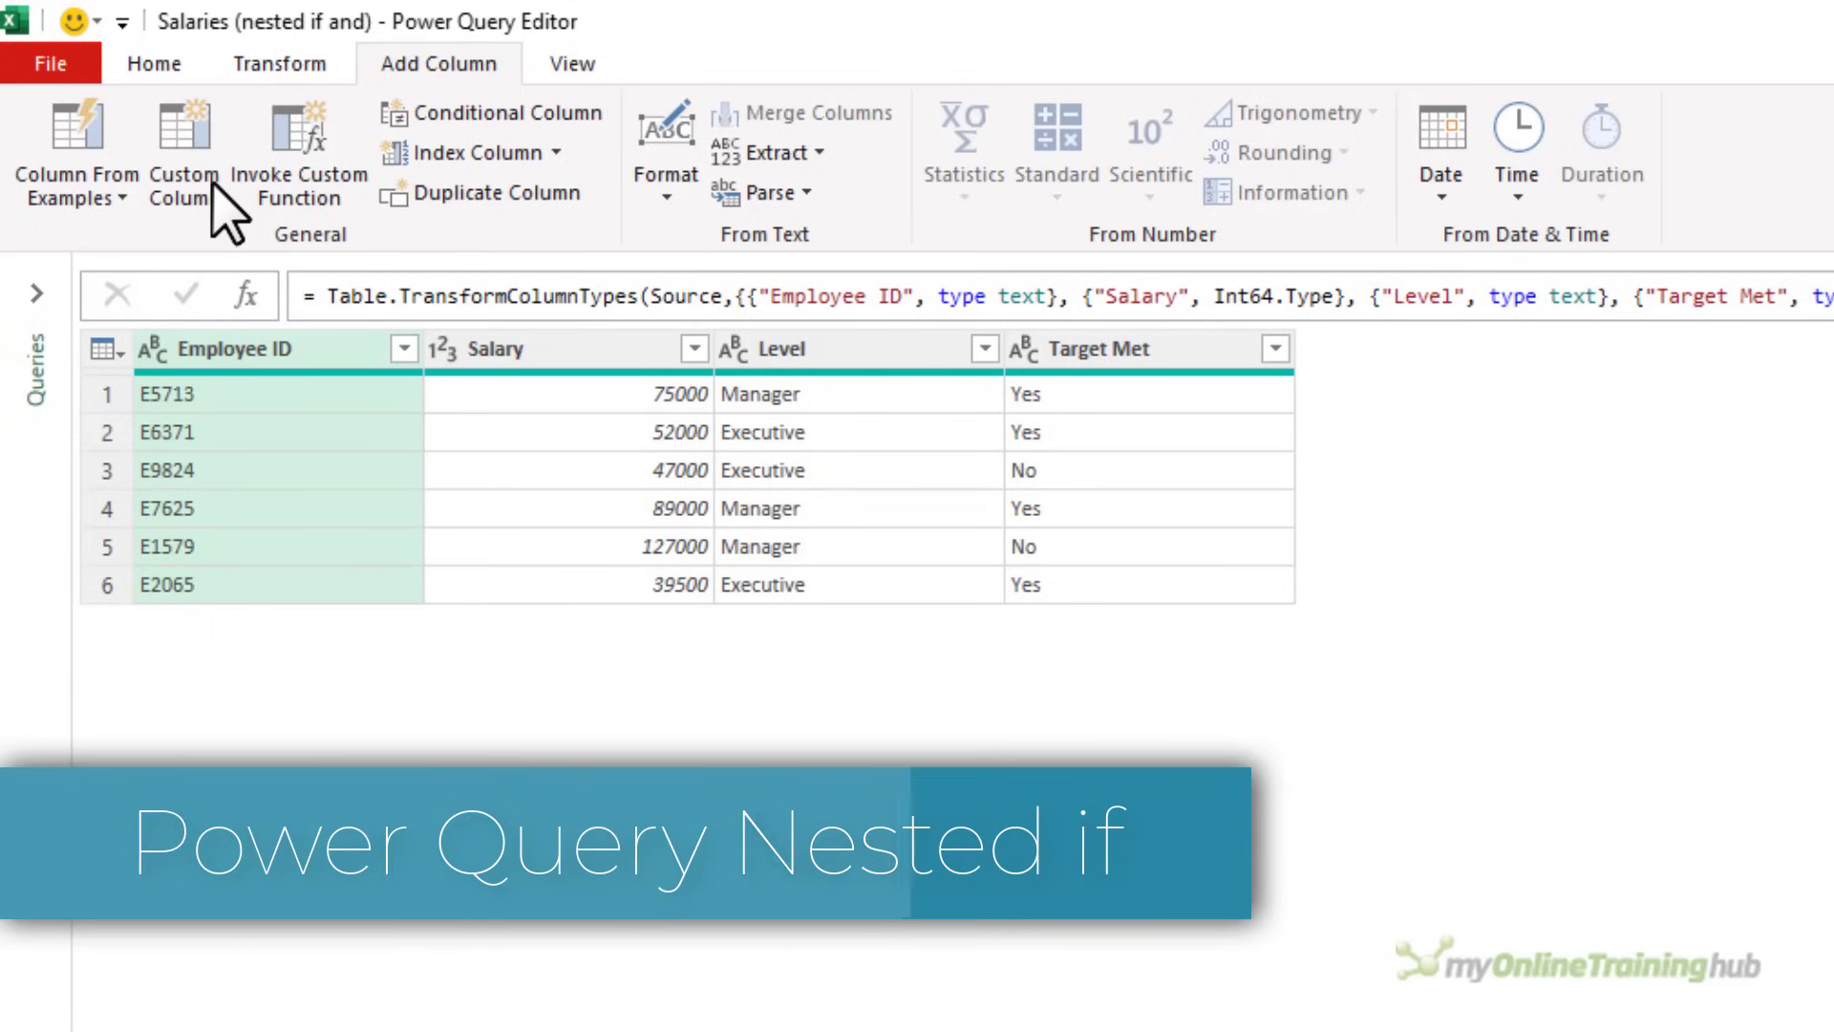
- Start a new Bonus custom column whose first clause pays target-meeting Executives 5% of Salary
click(216, 201)
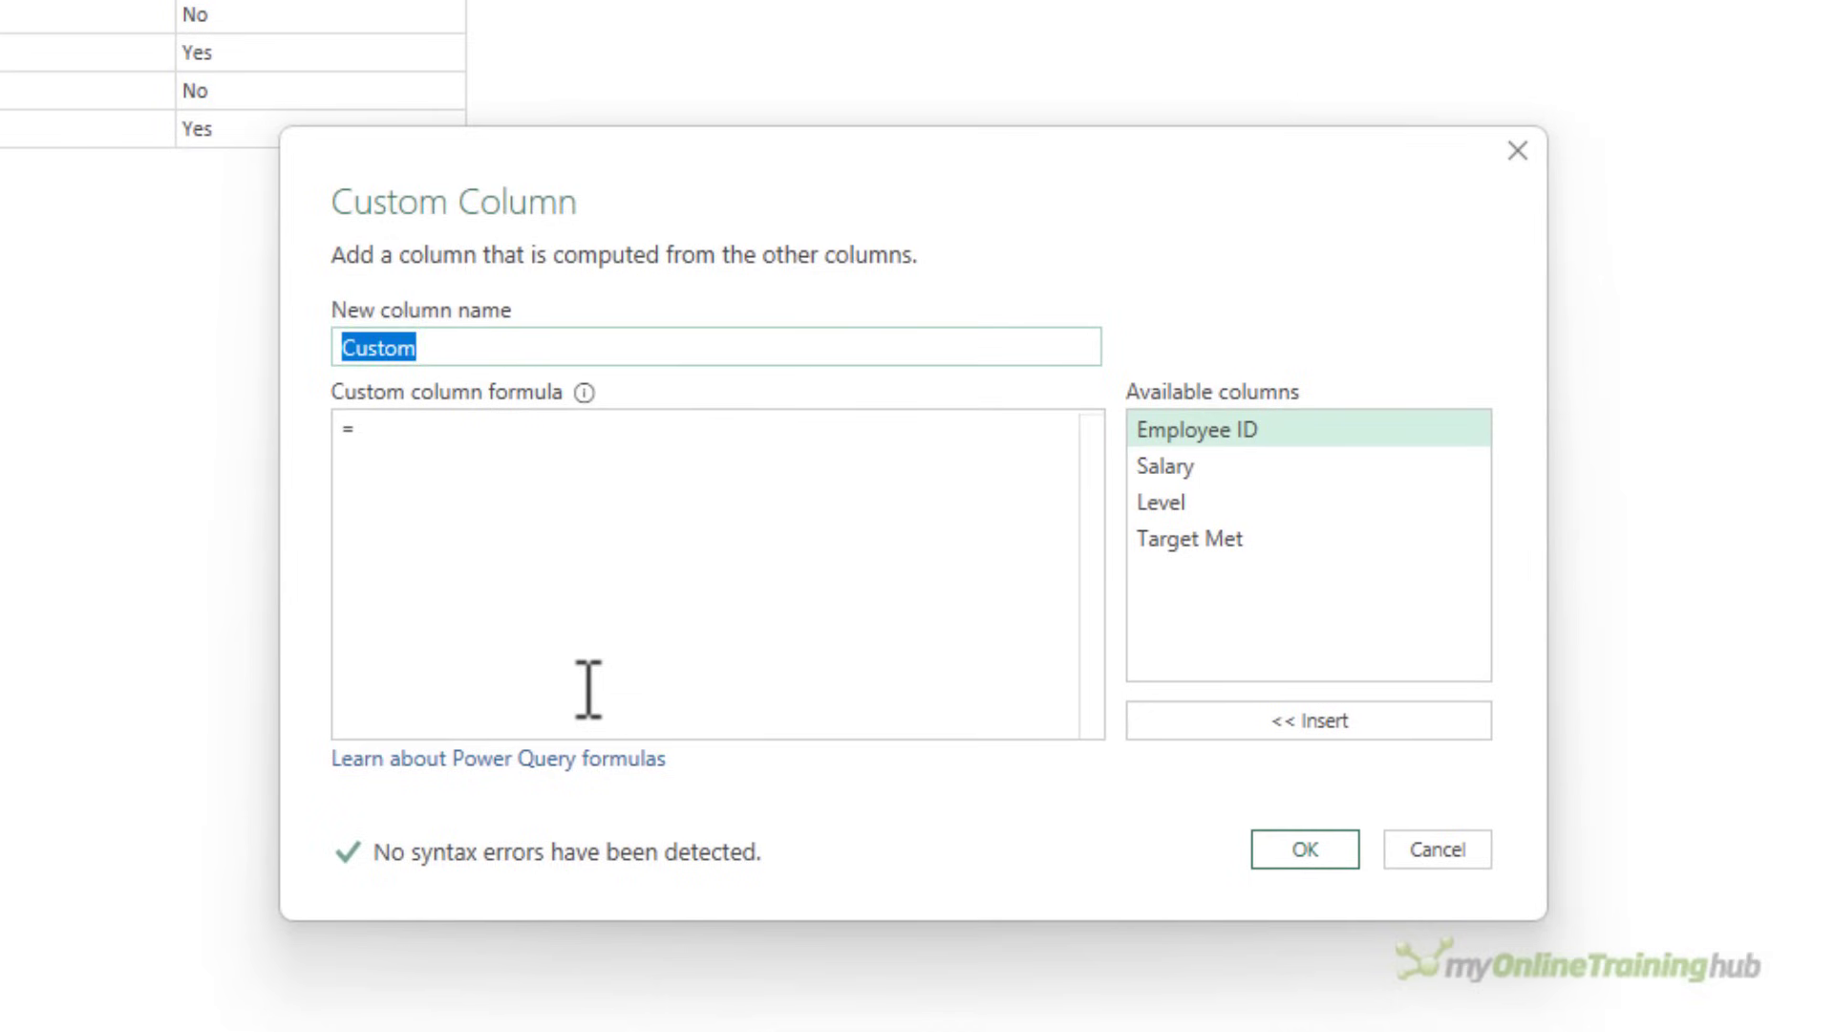
text(Bonus)
click(509, 437)
text(i)
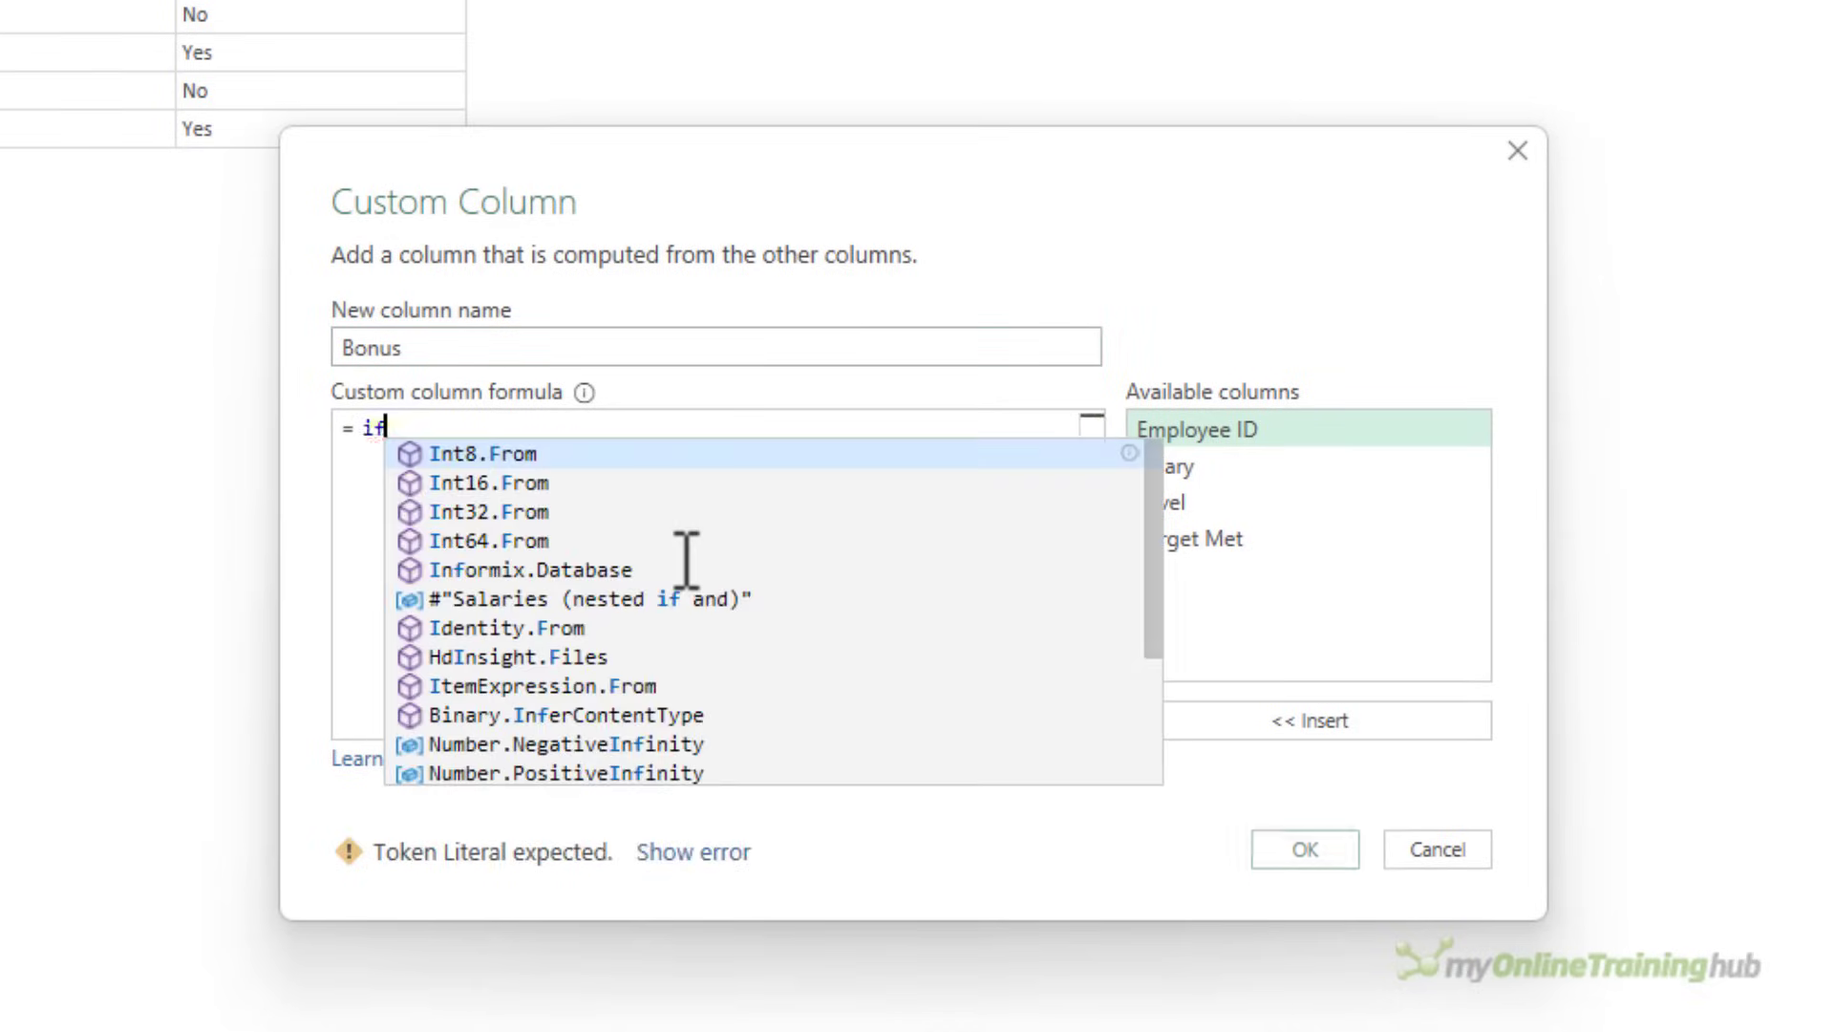
text(f)
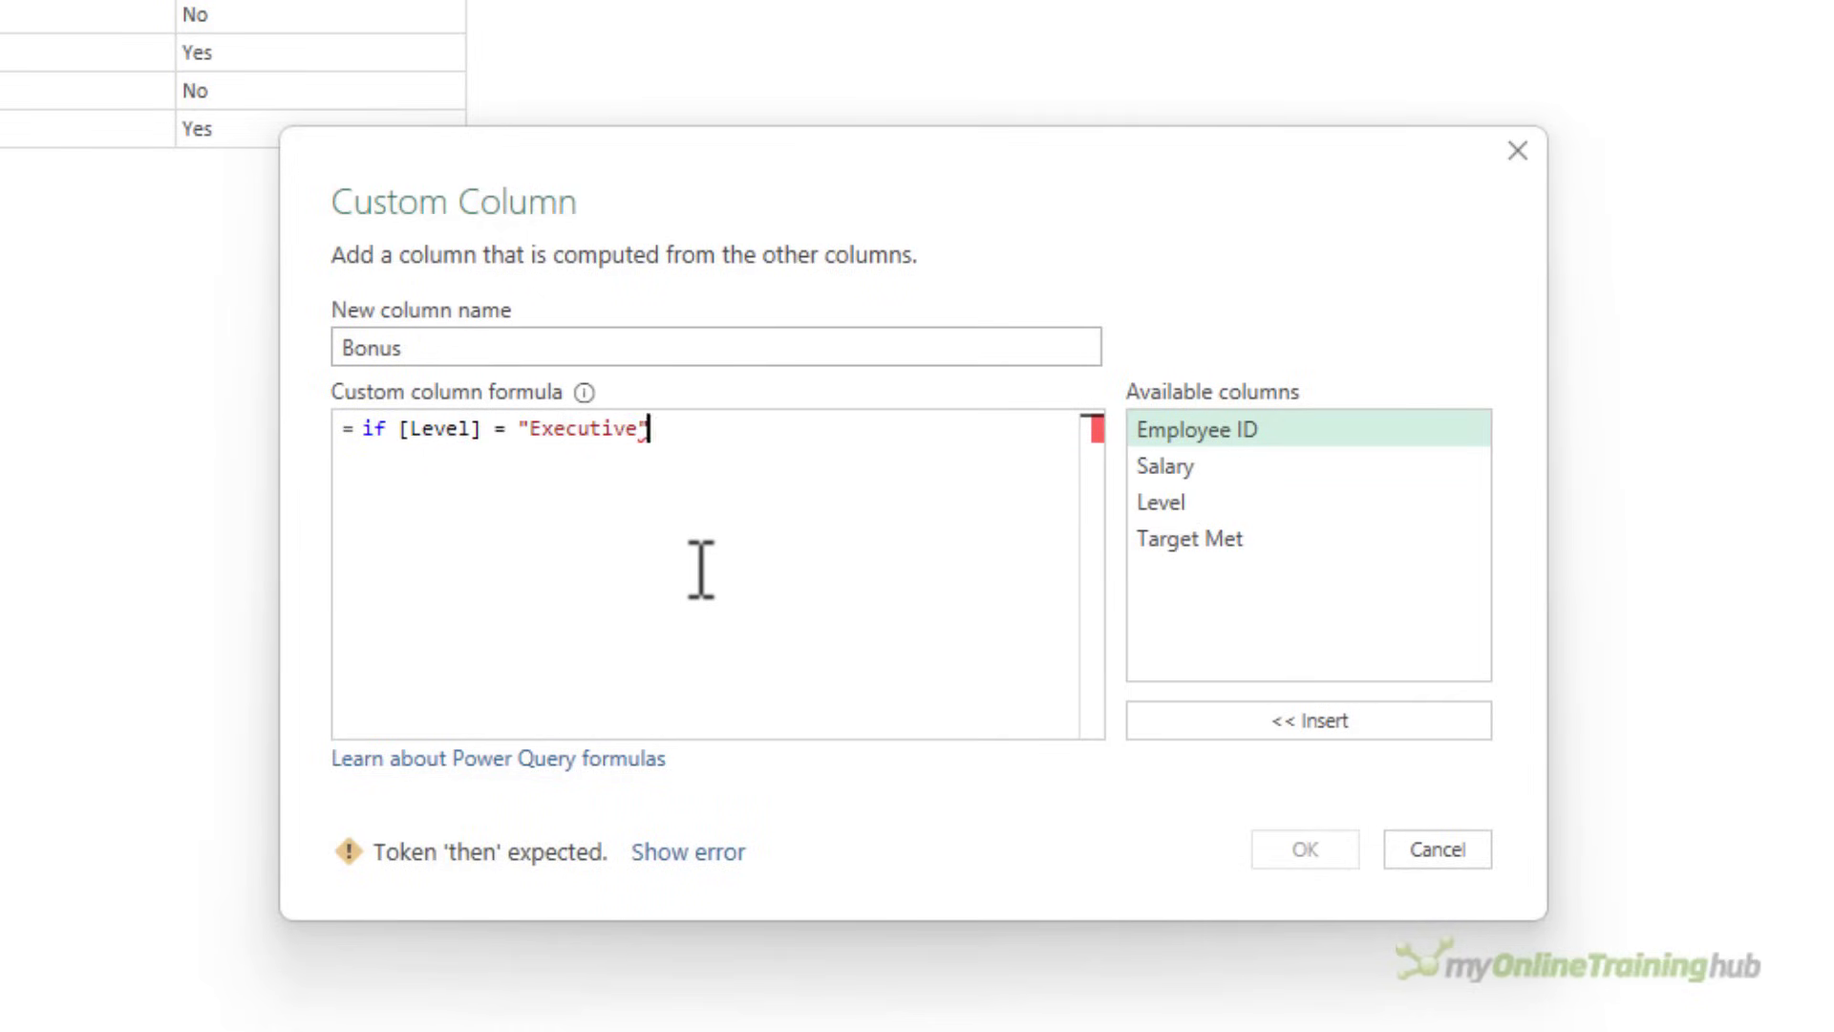
text( and [T)
key(Tab)
text(="Yes")
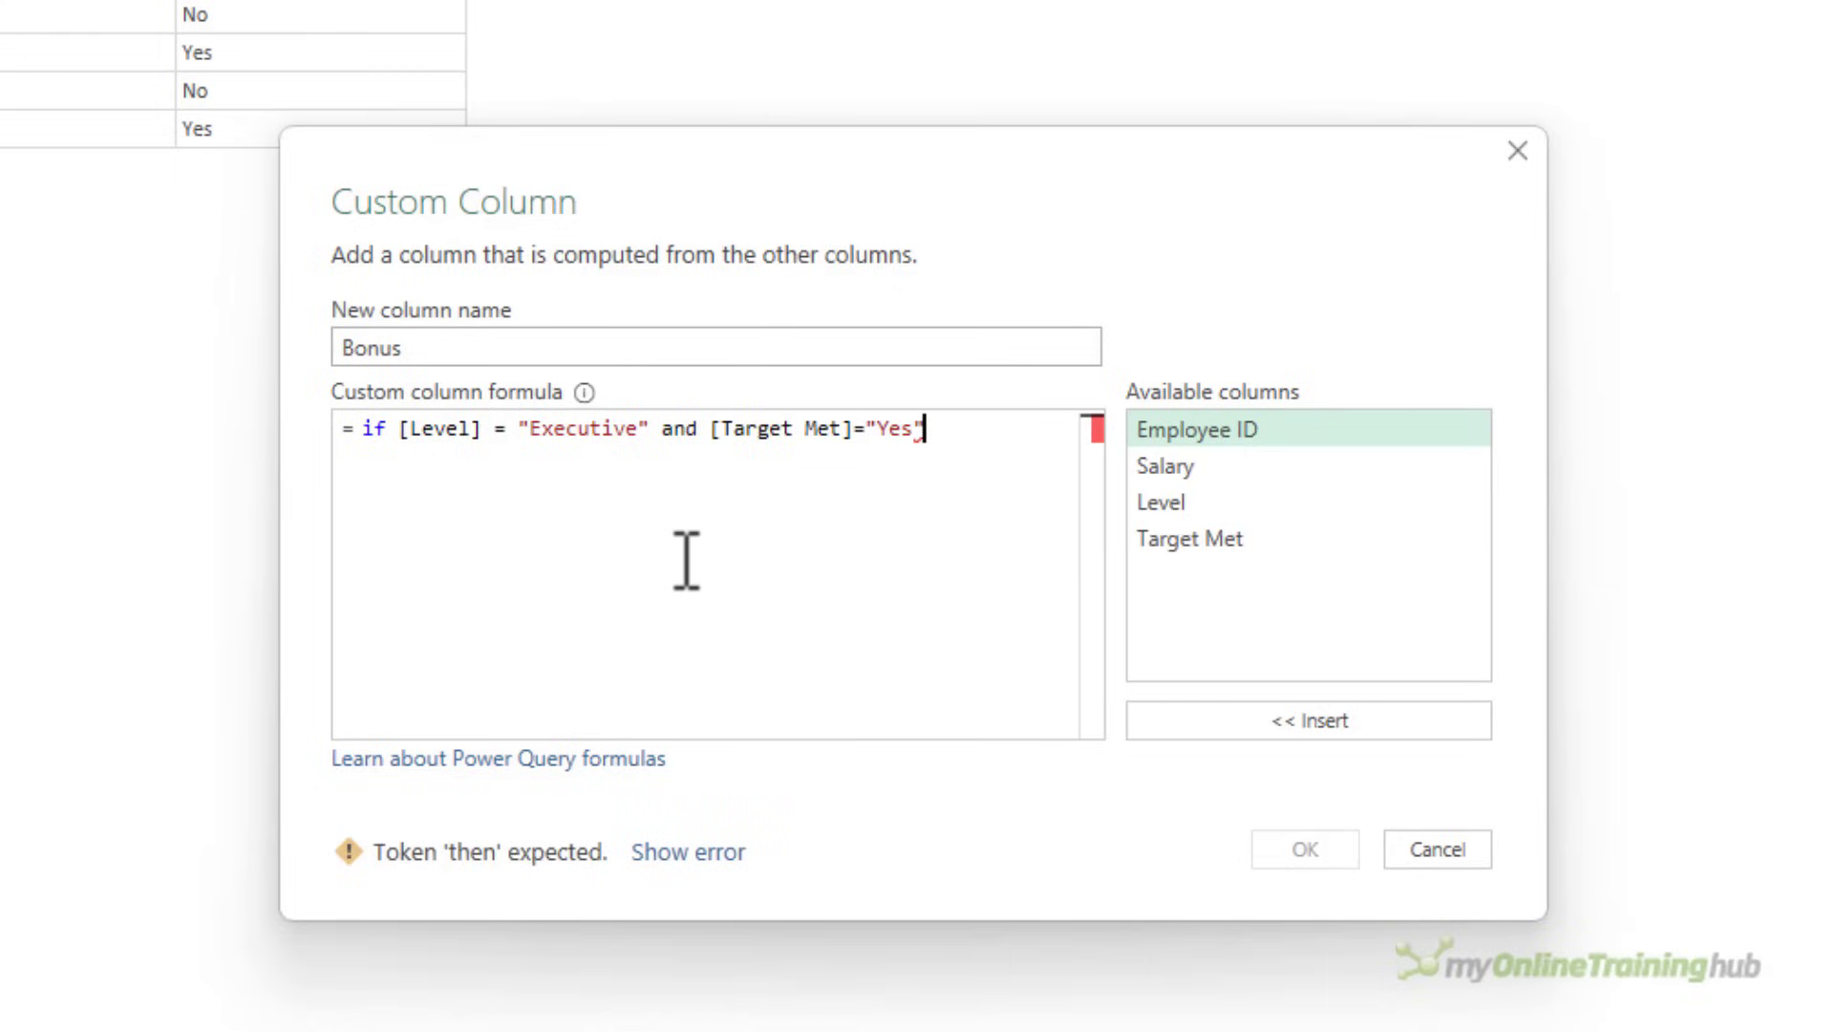
text( then [s)
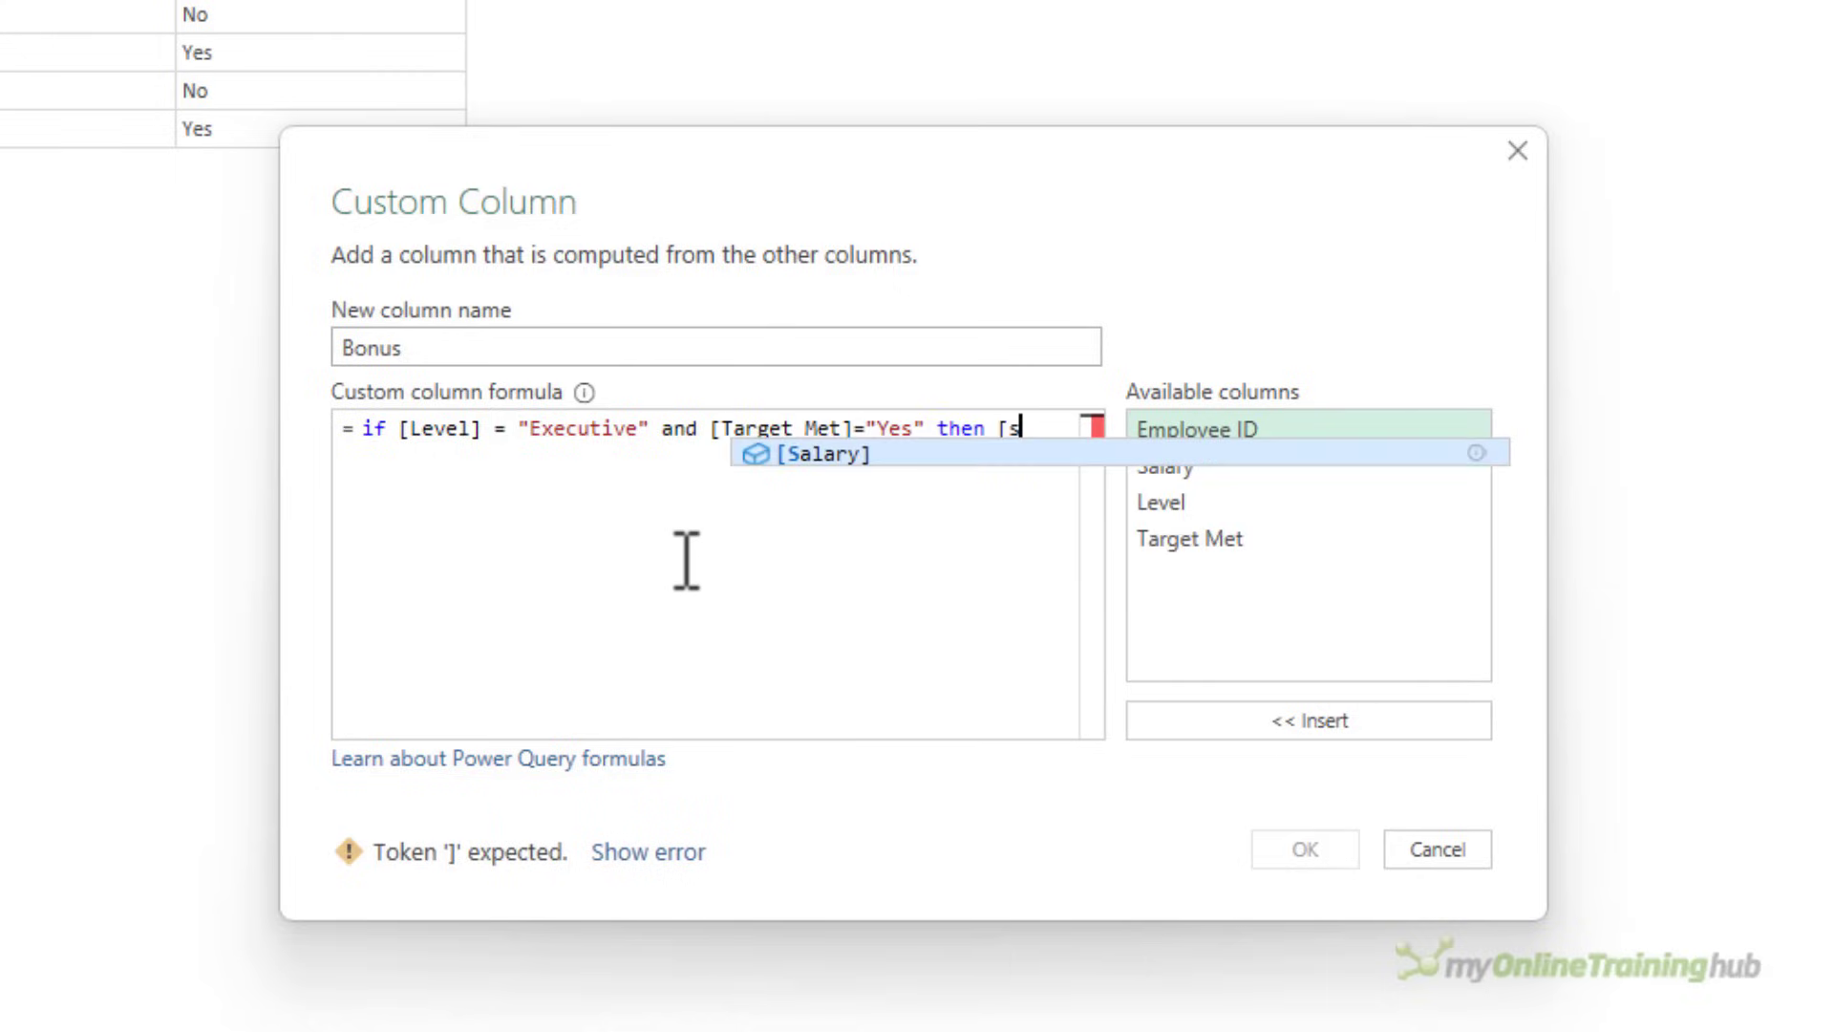
key(Tab)
text(* )
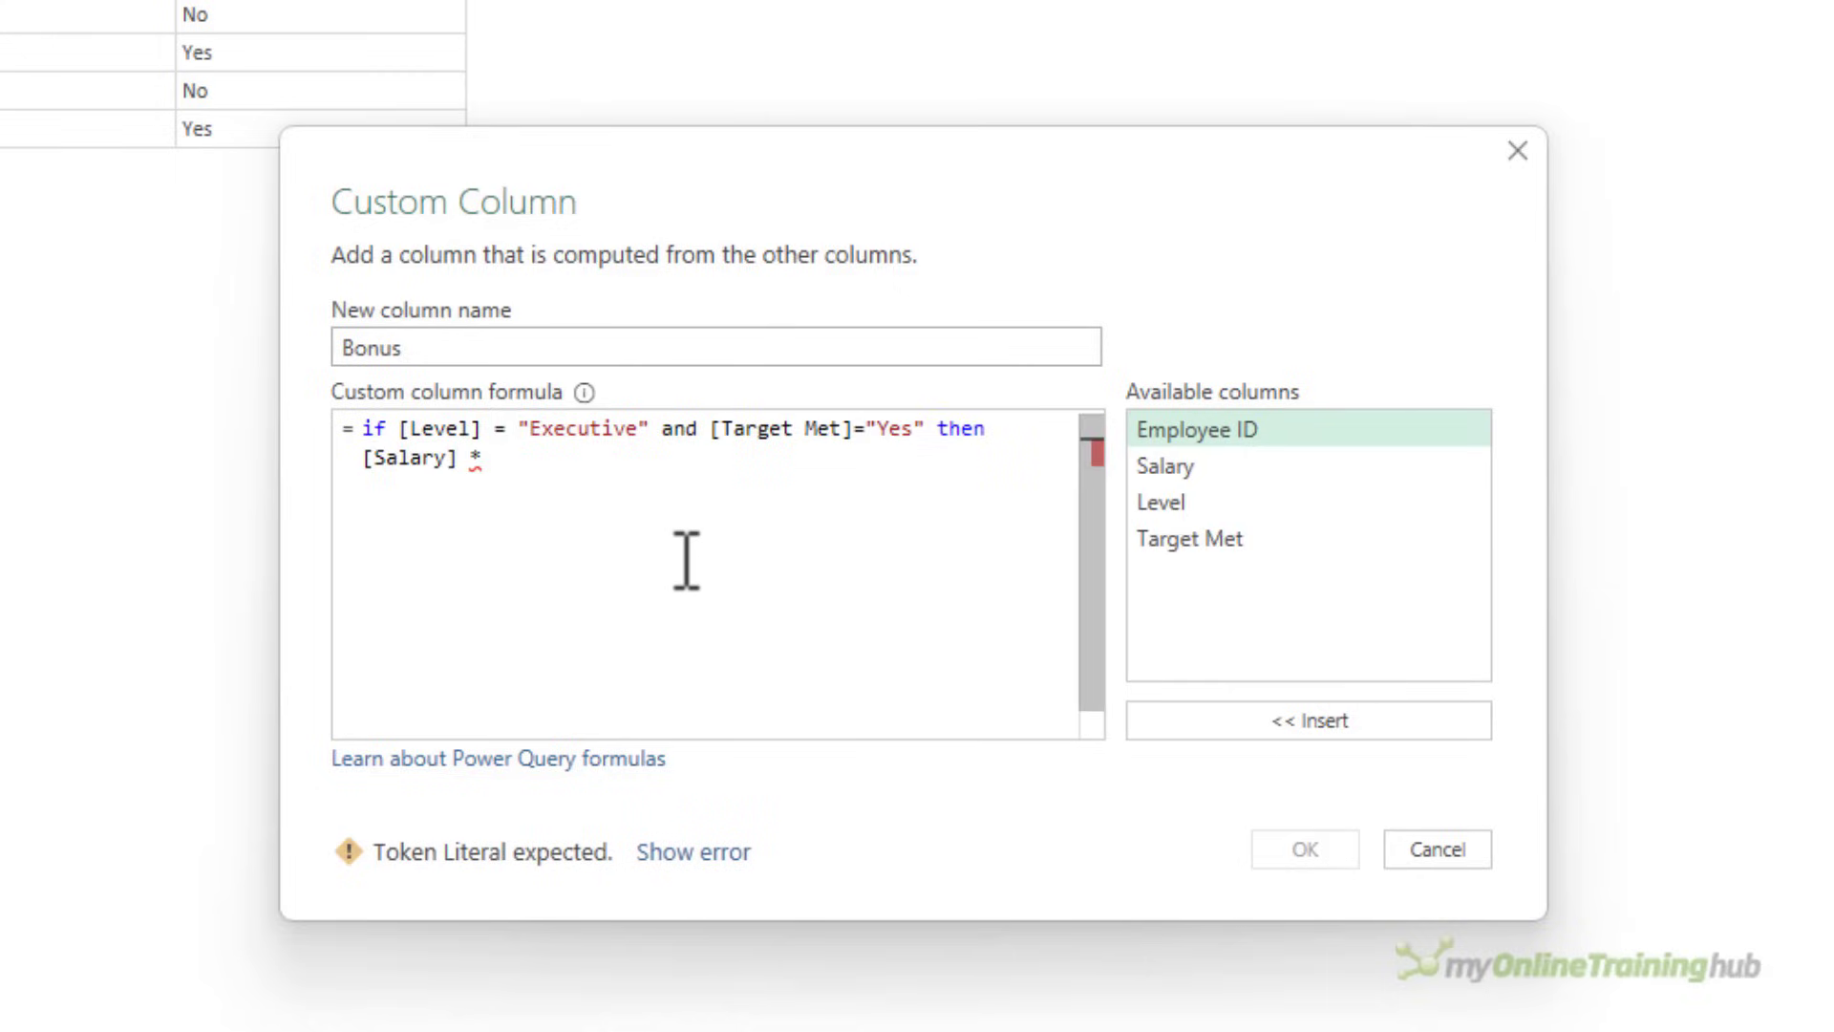
text(.05 else)
key(Return)
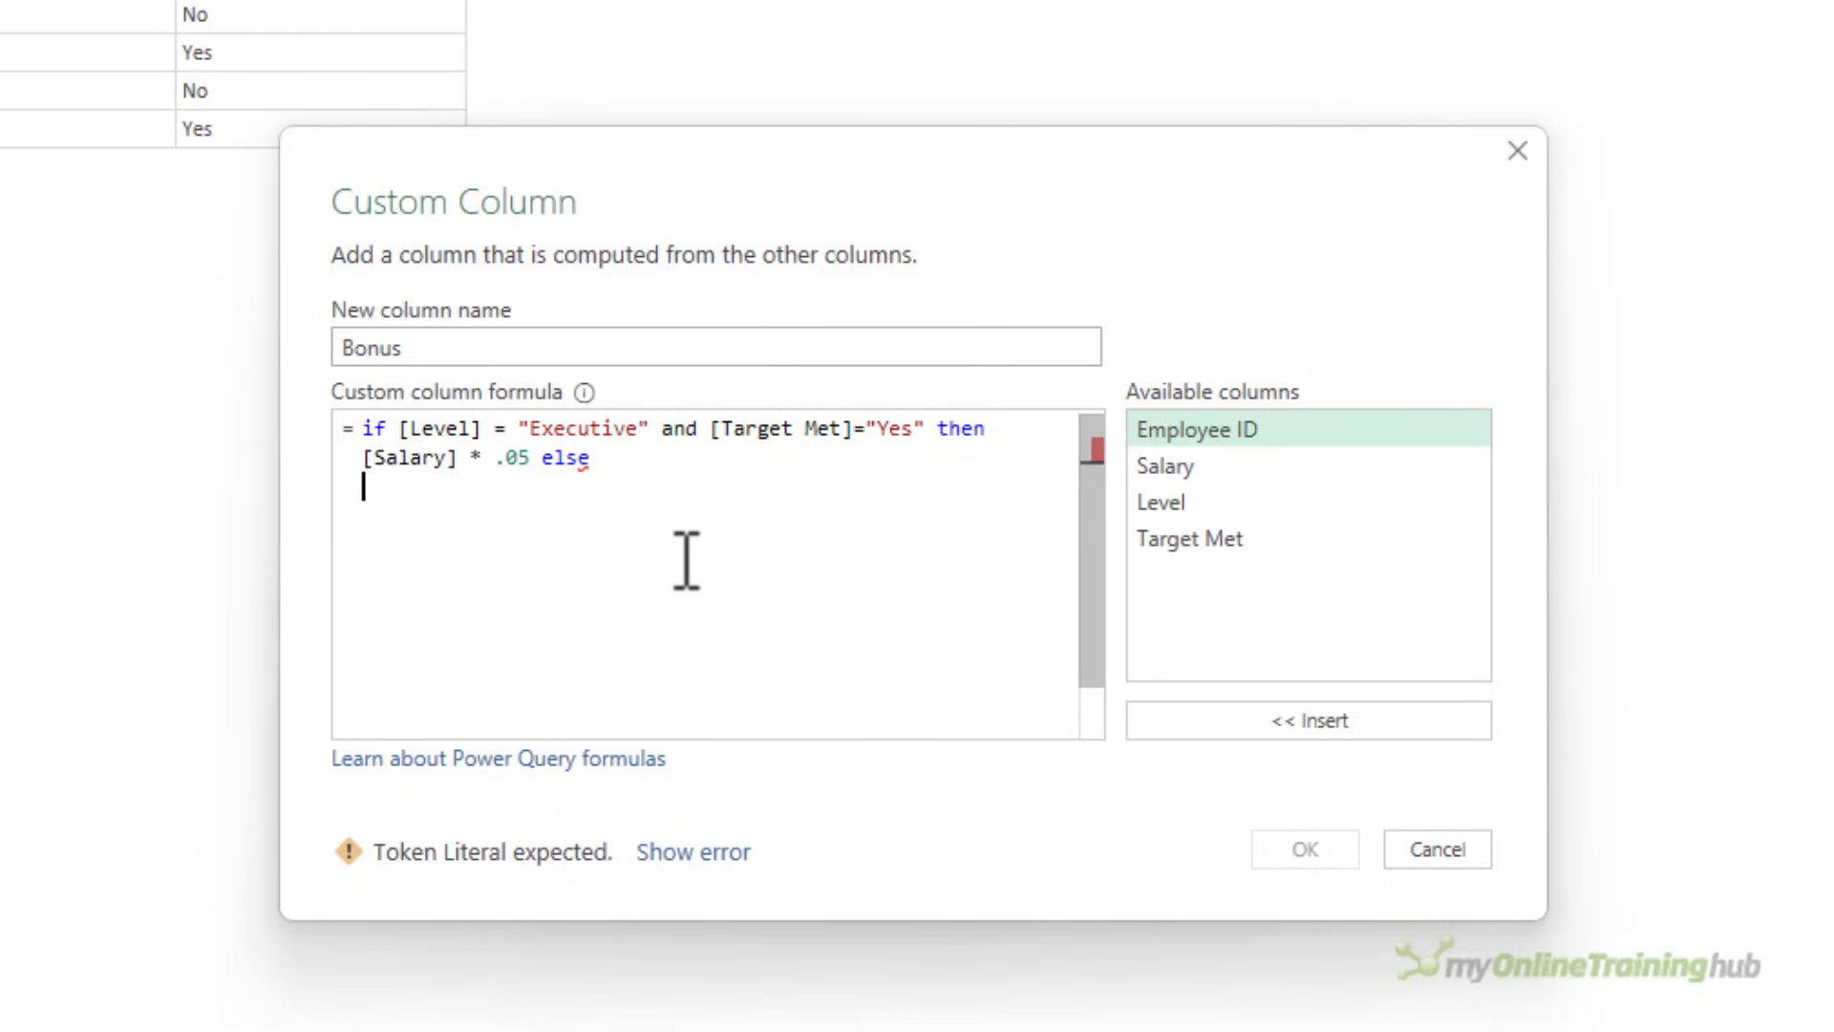
text(if)
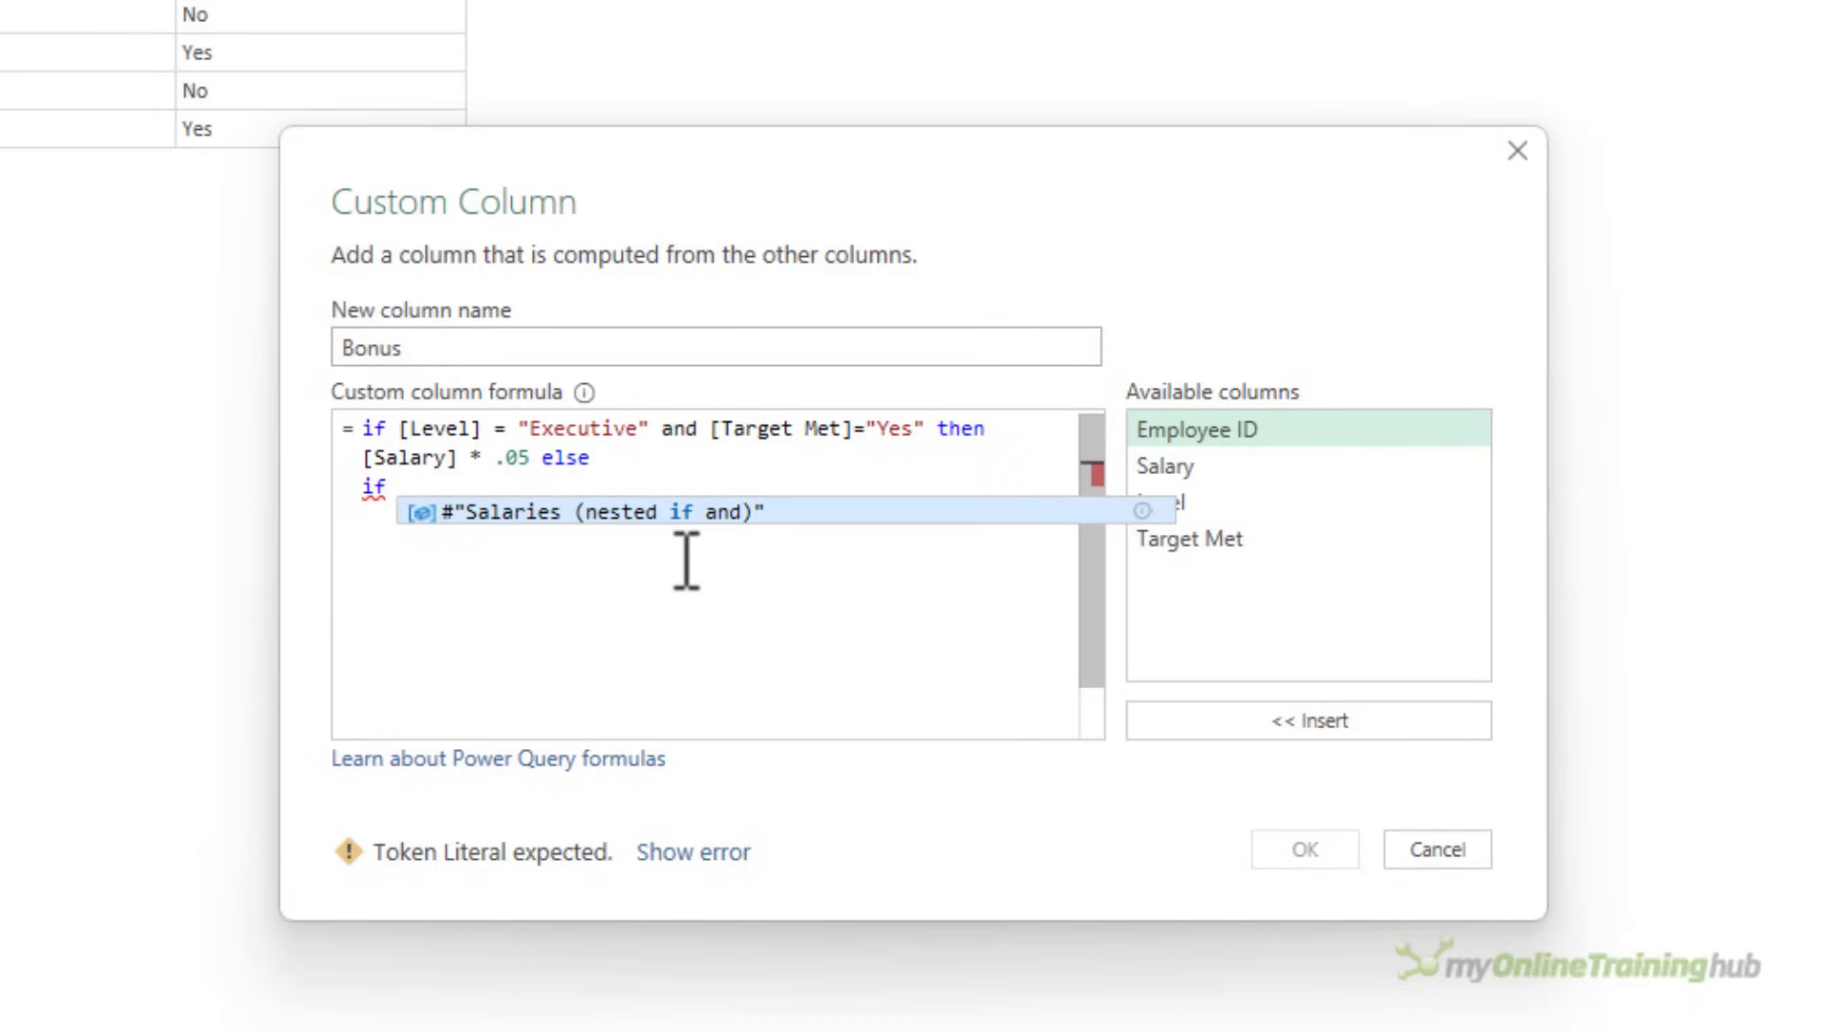
text([Level]="Ma)
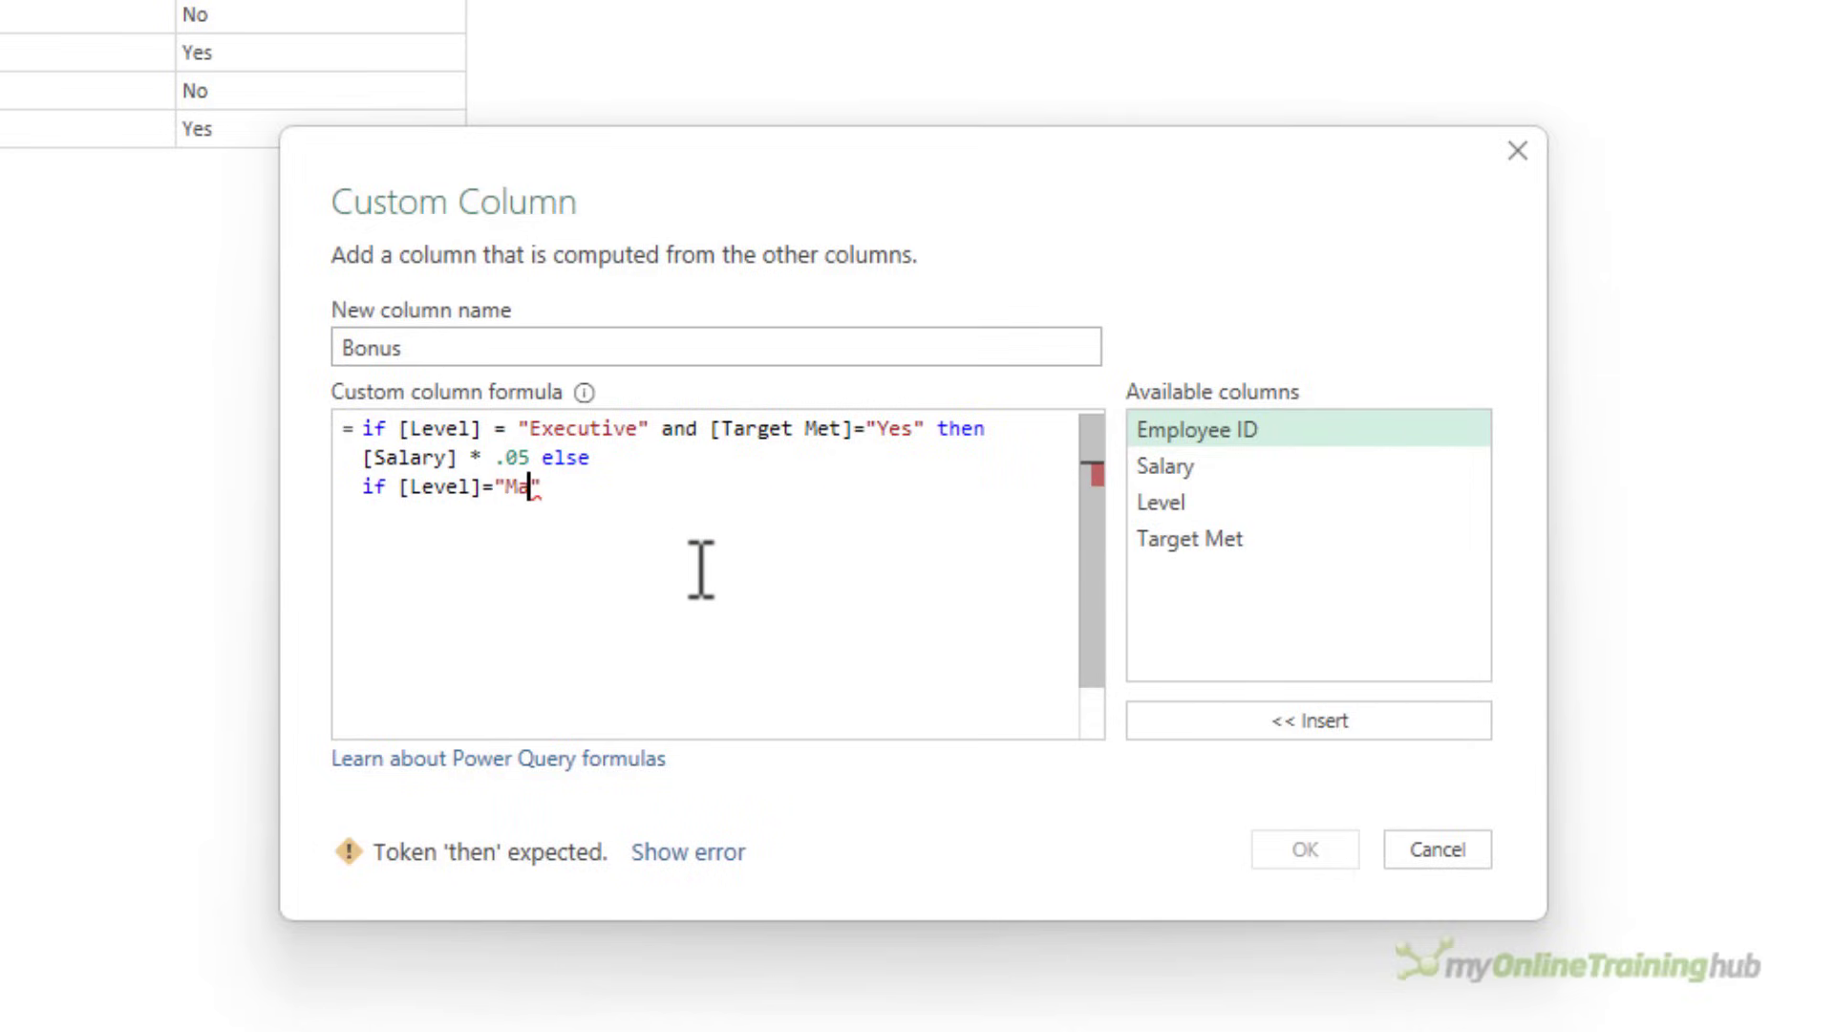
text( and )
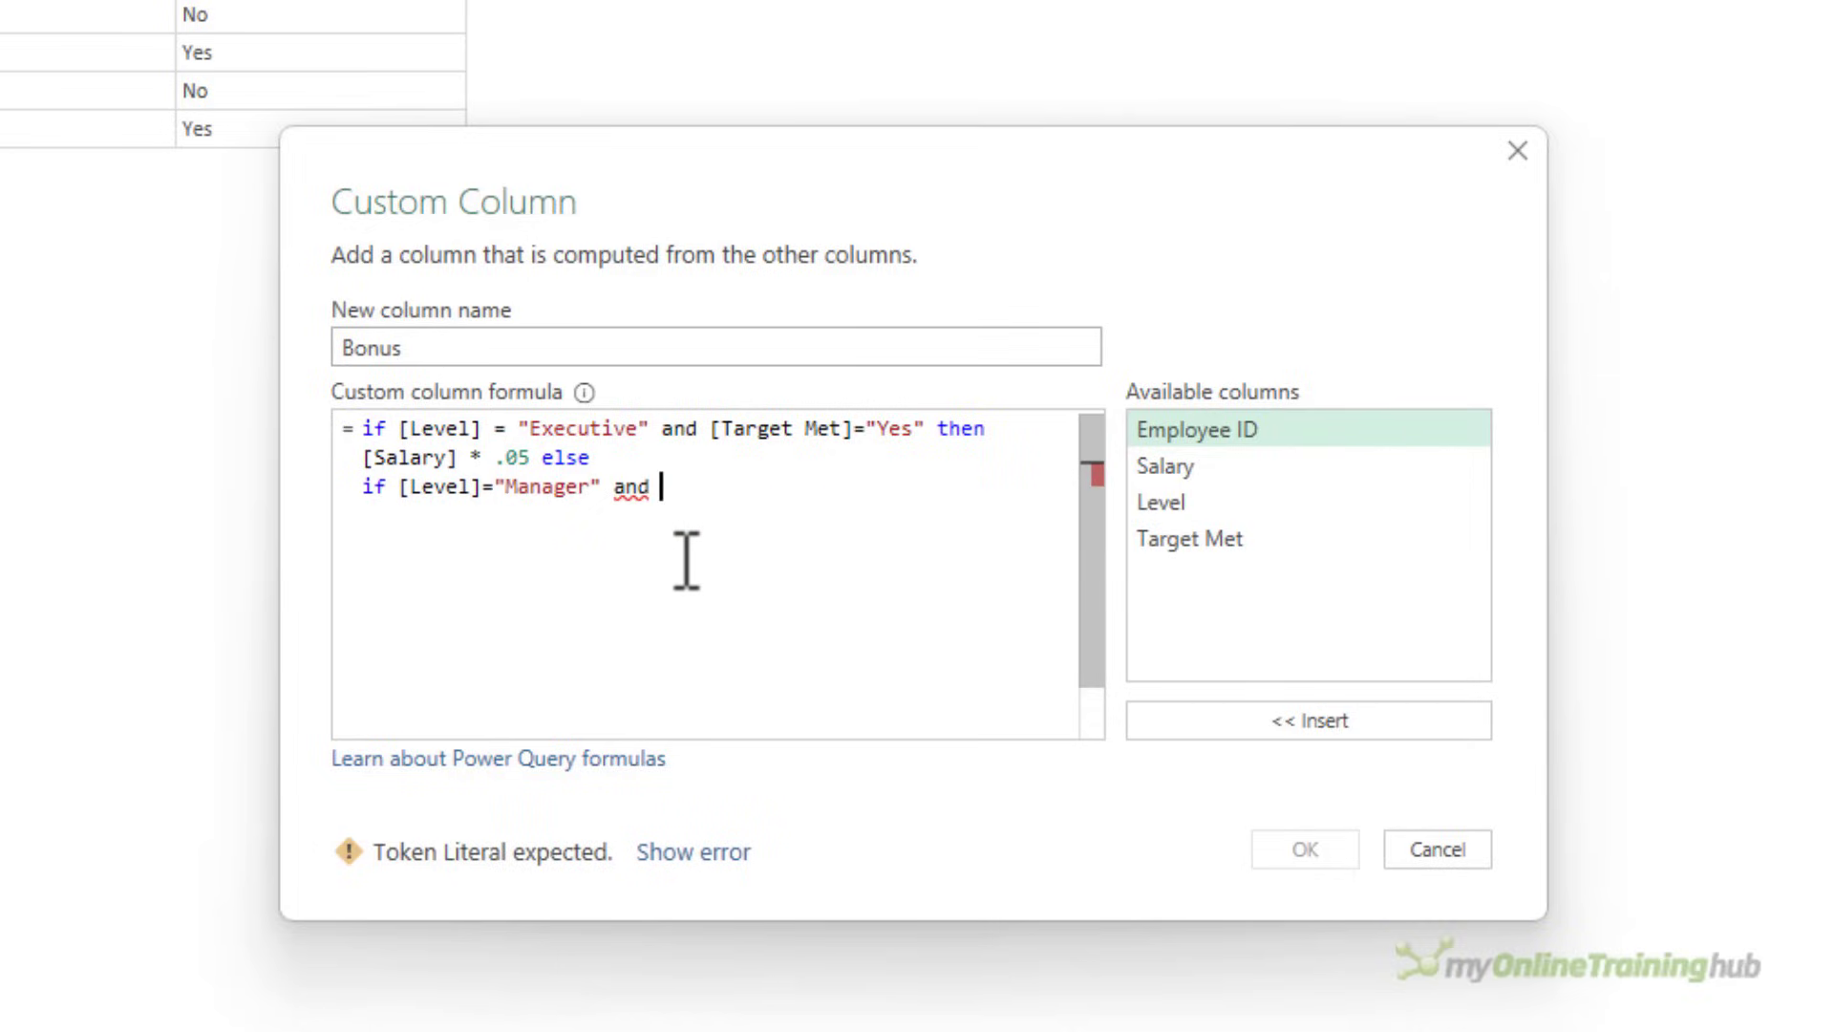
text([T)
- Add a clause paying target-meeting Managers 10% of Salary, replacing the final 0 with a new if
key(Tab)
text(= "Yes)
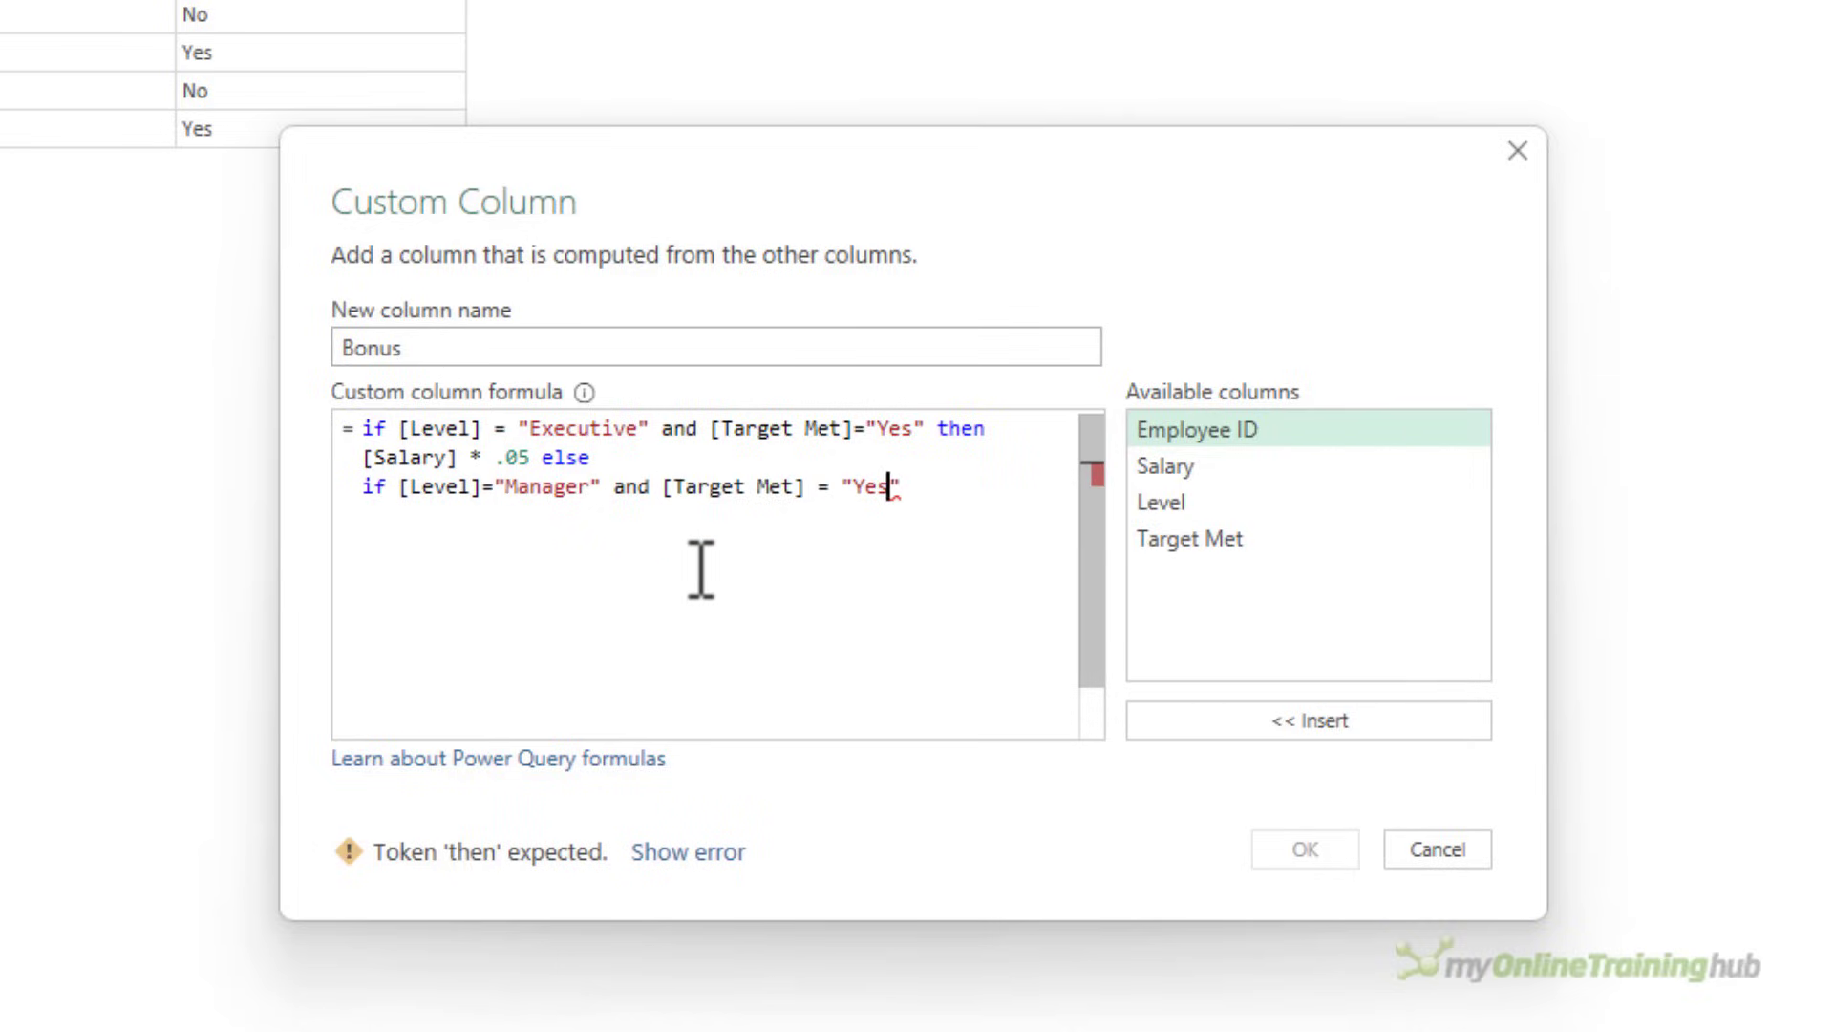
text(" then )
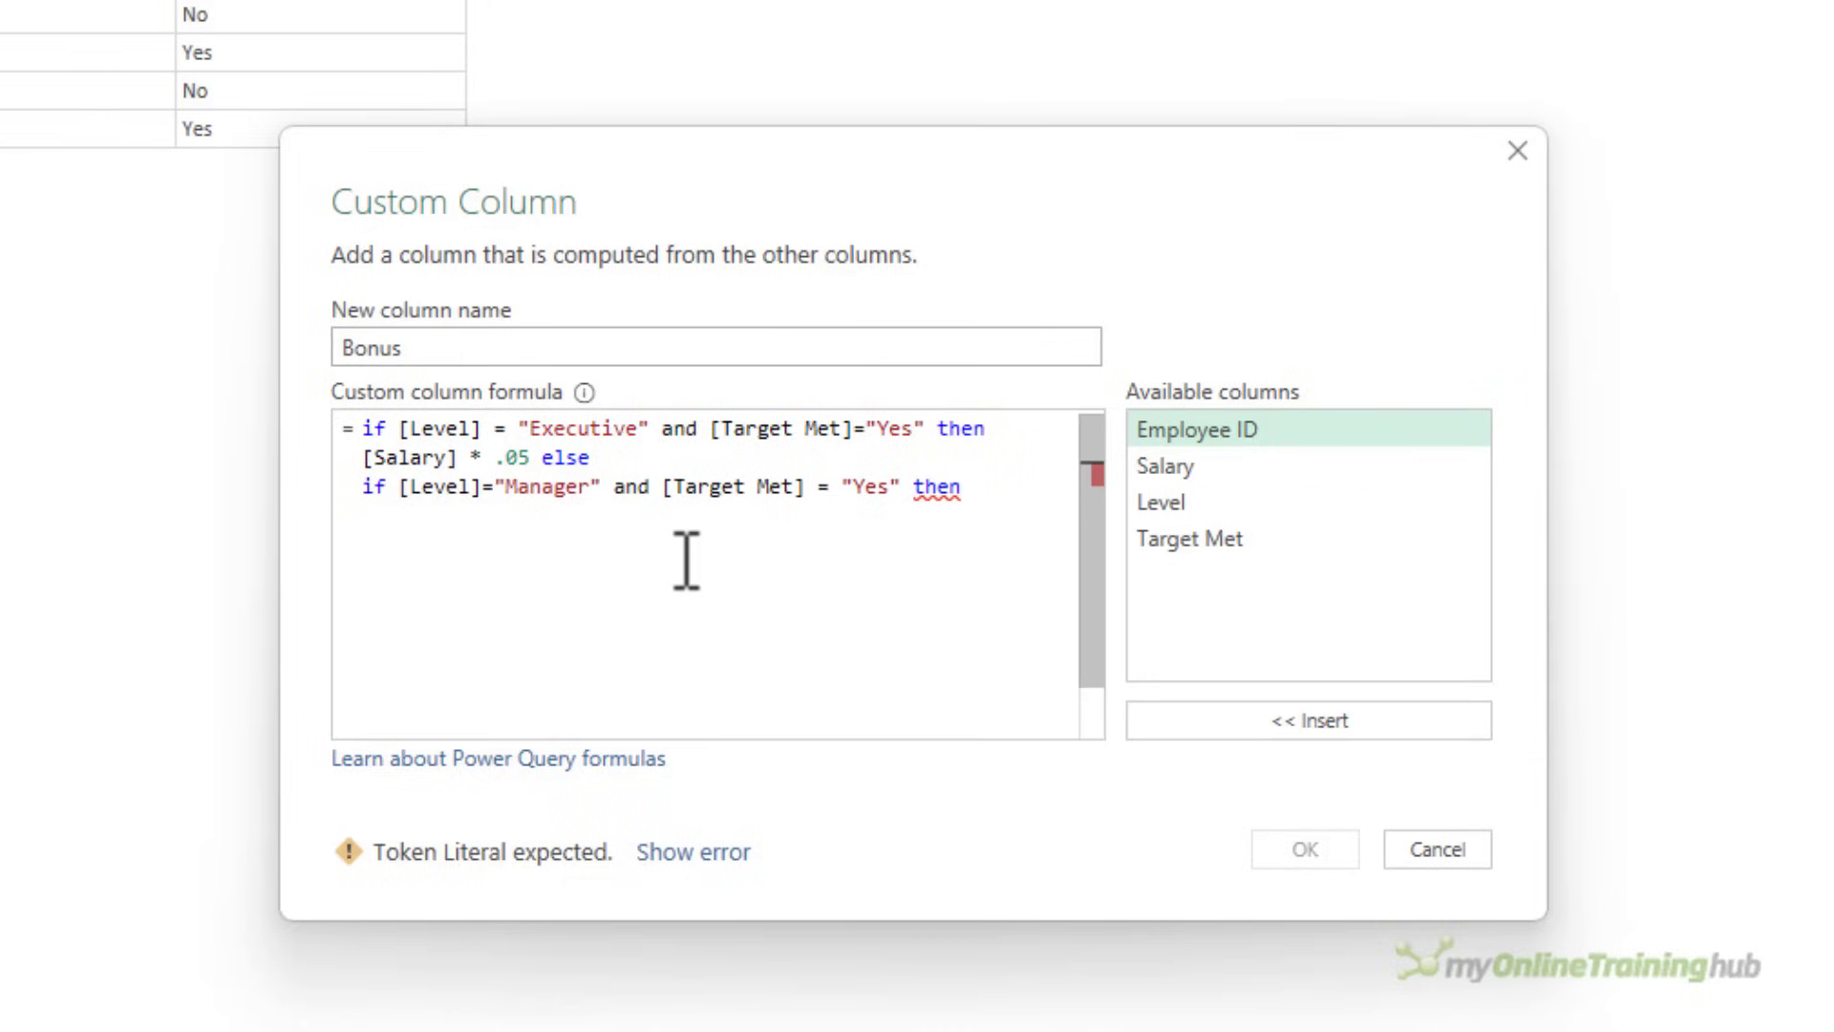
text([s)
key(Tab)
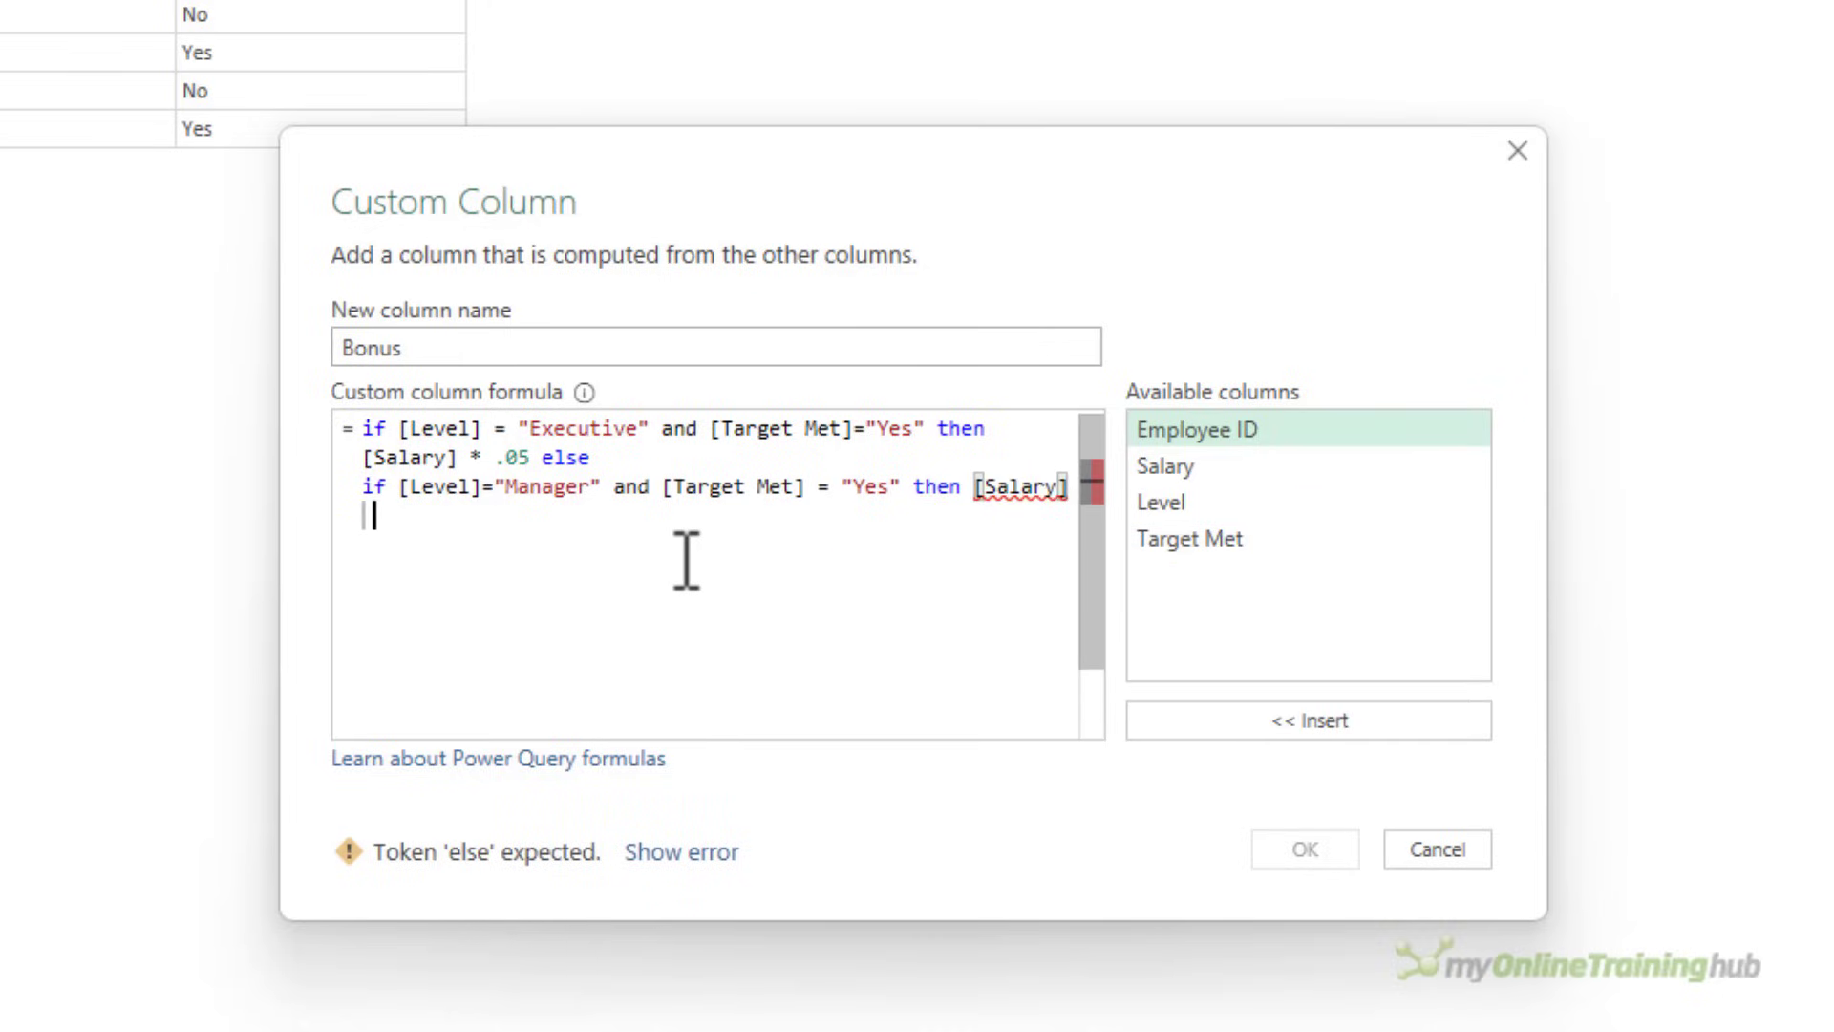
text(* .1)
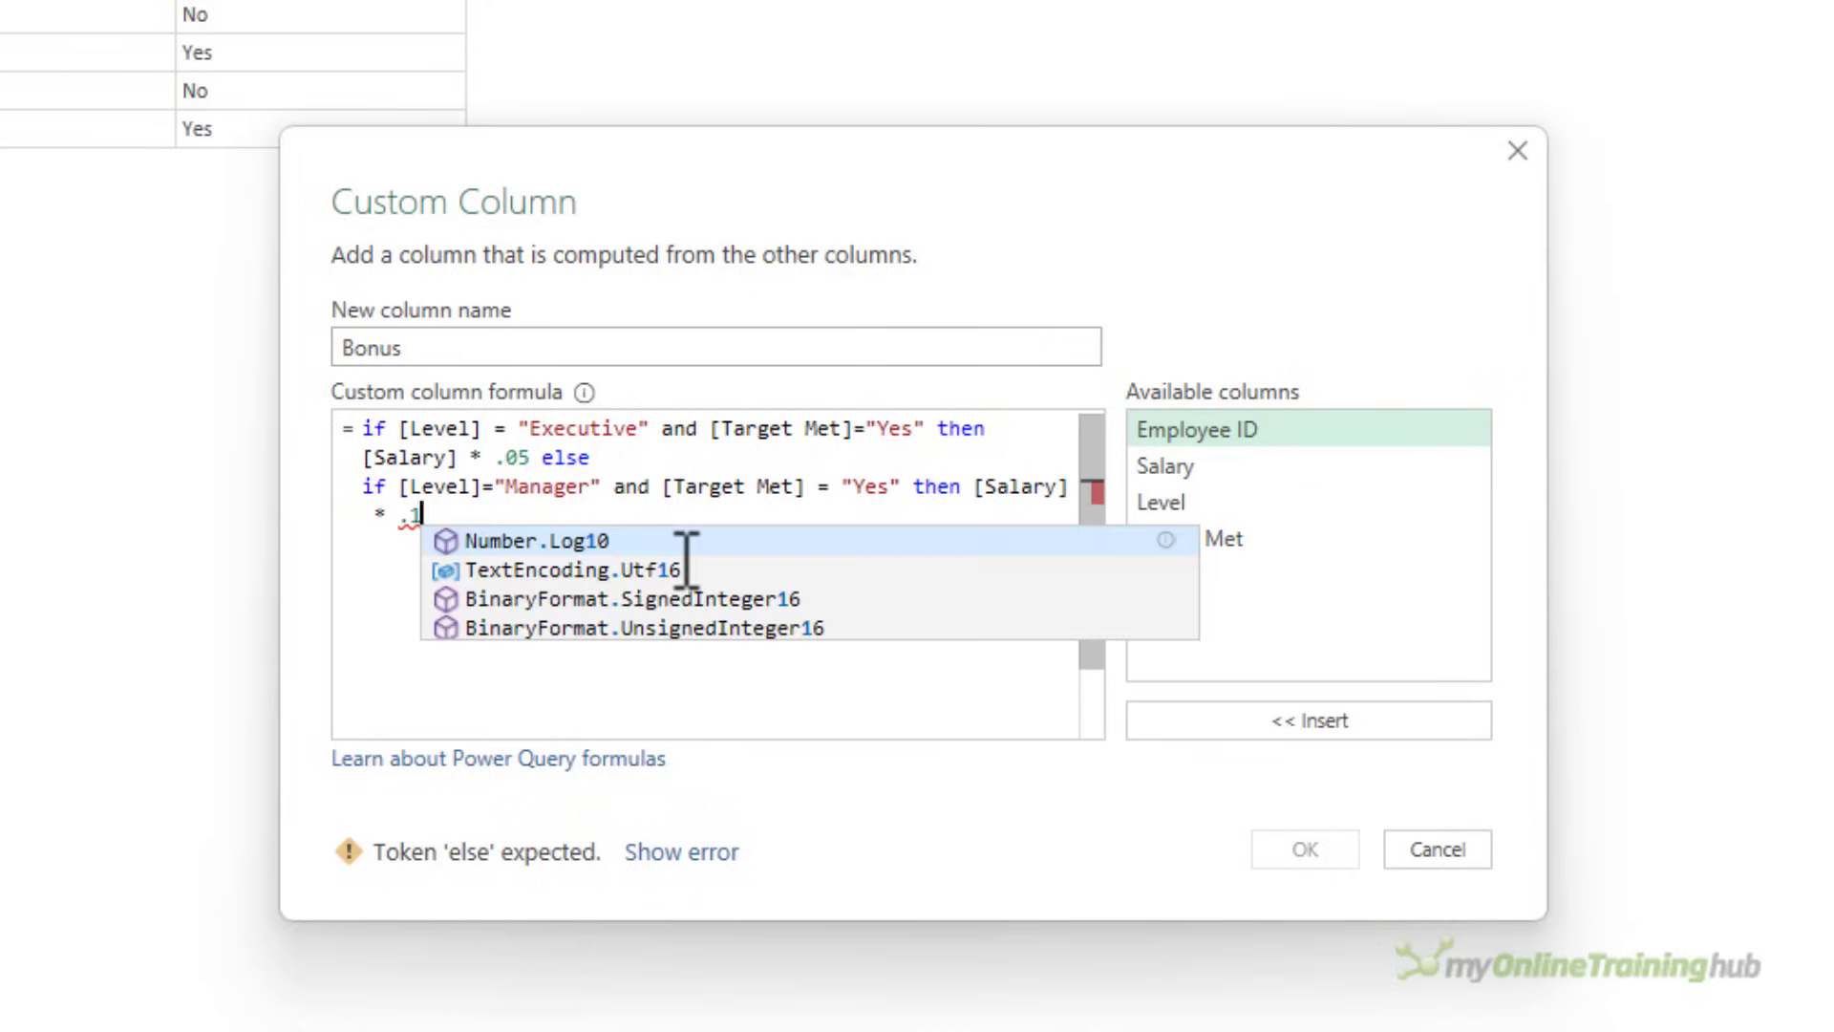
text( else 0)
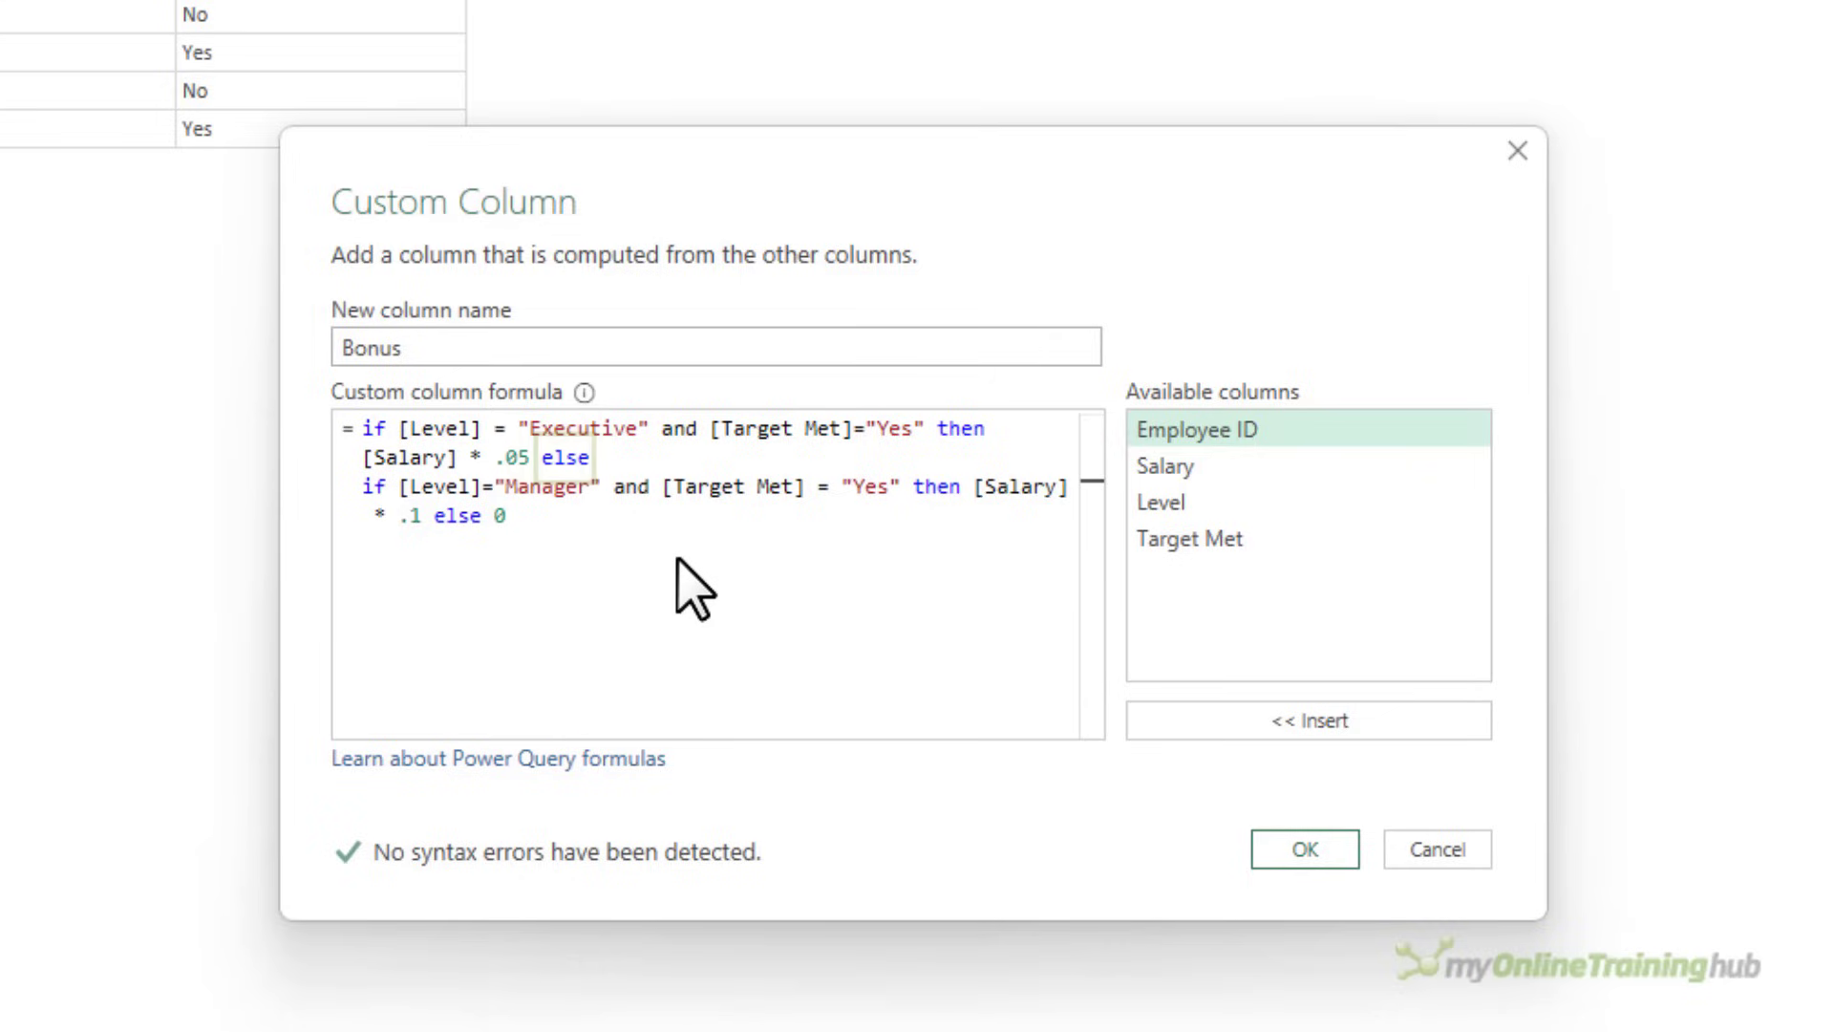
key(BackSpace)
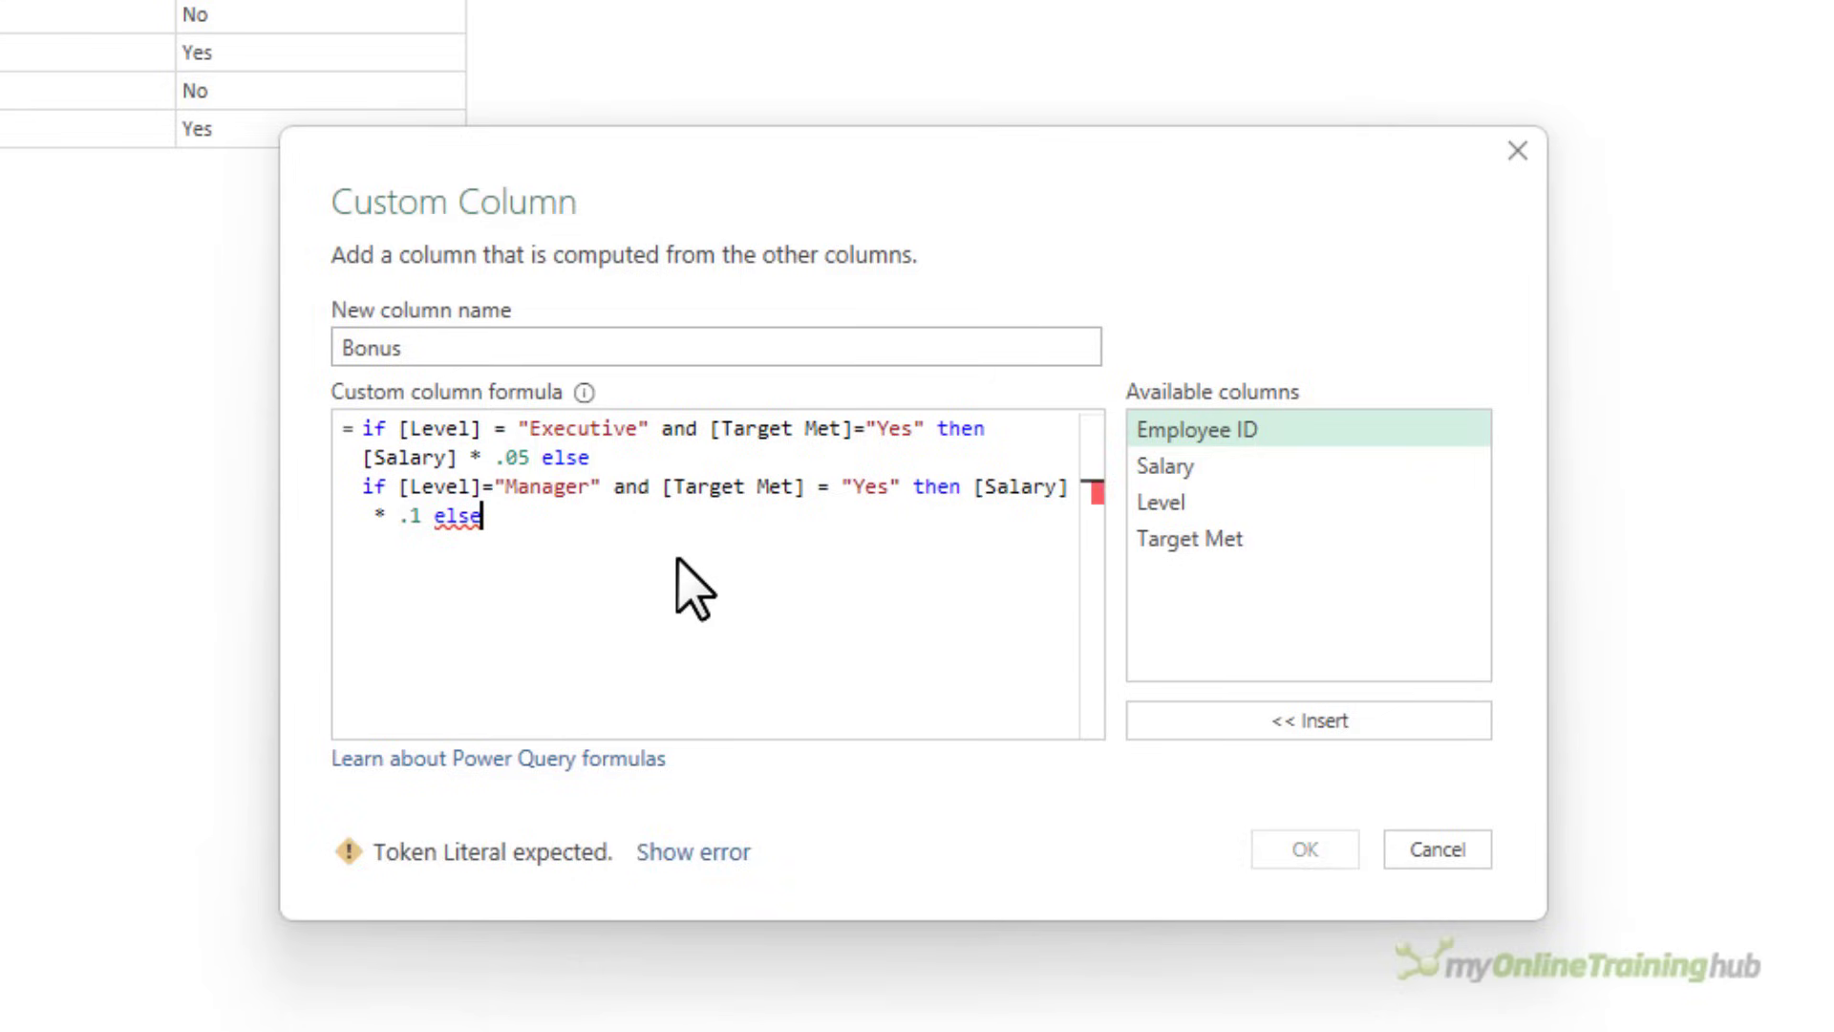
text(if)
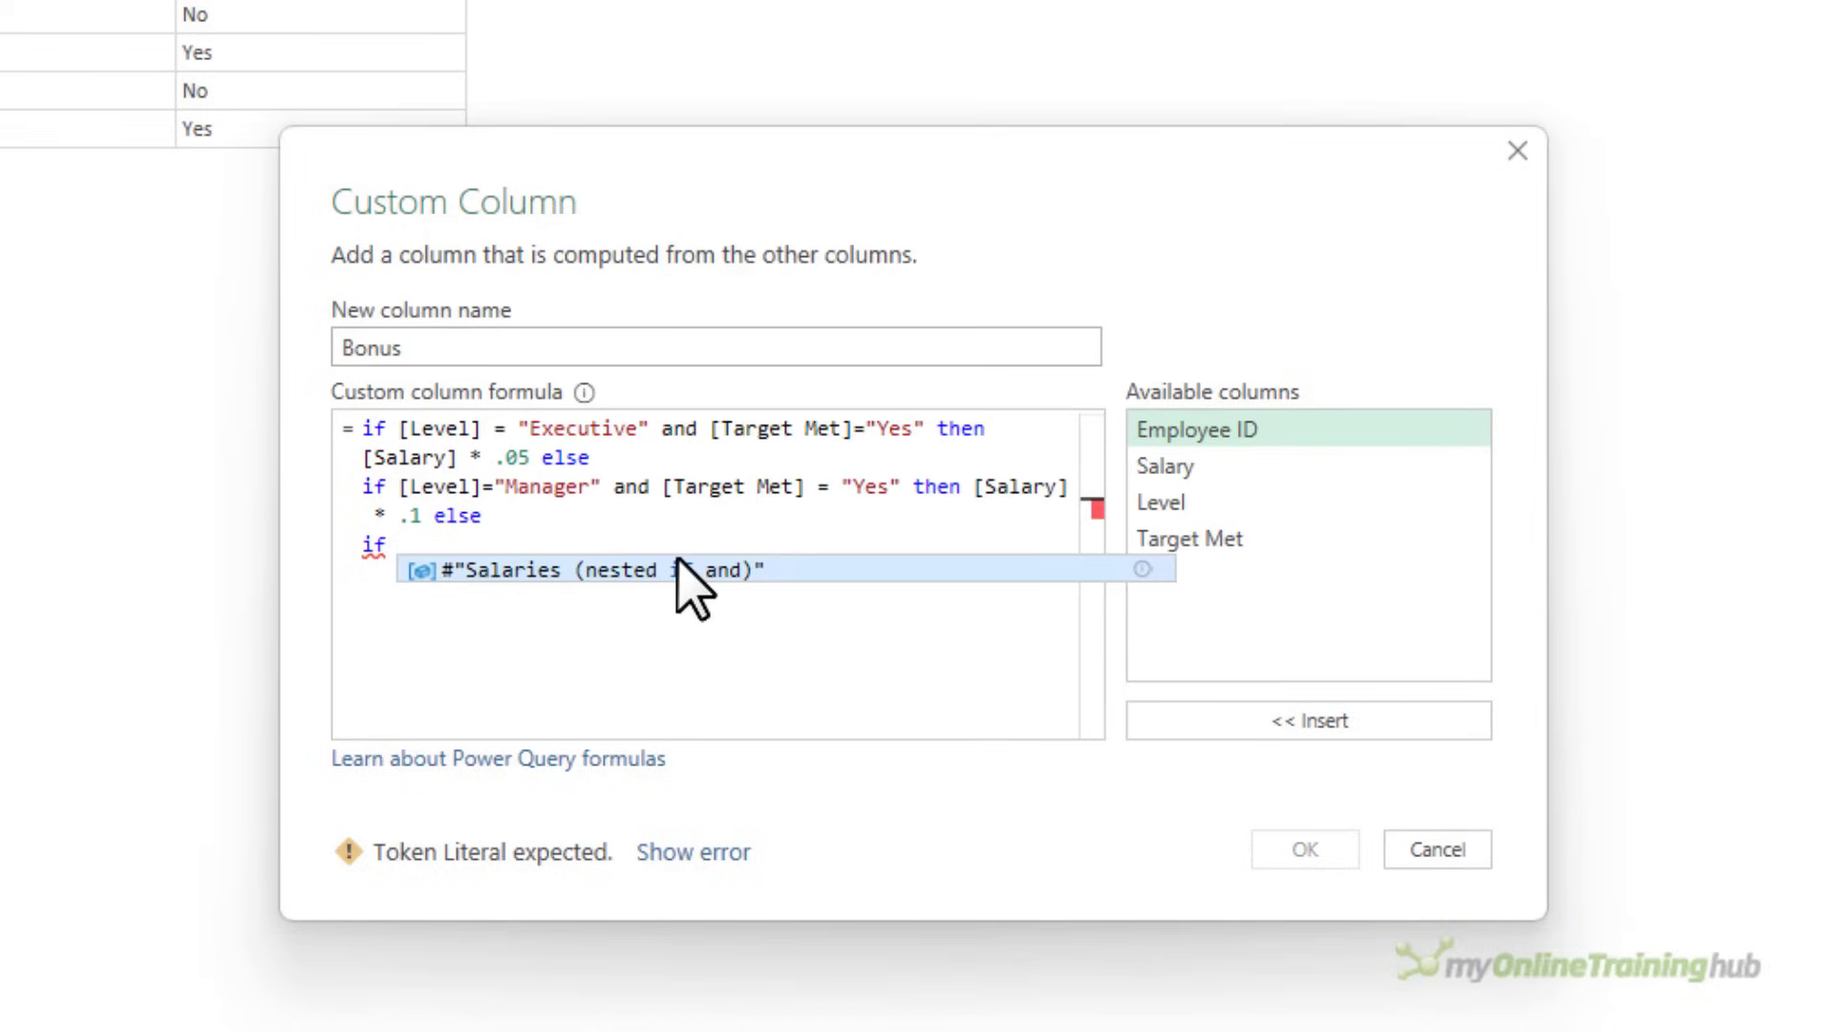